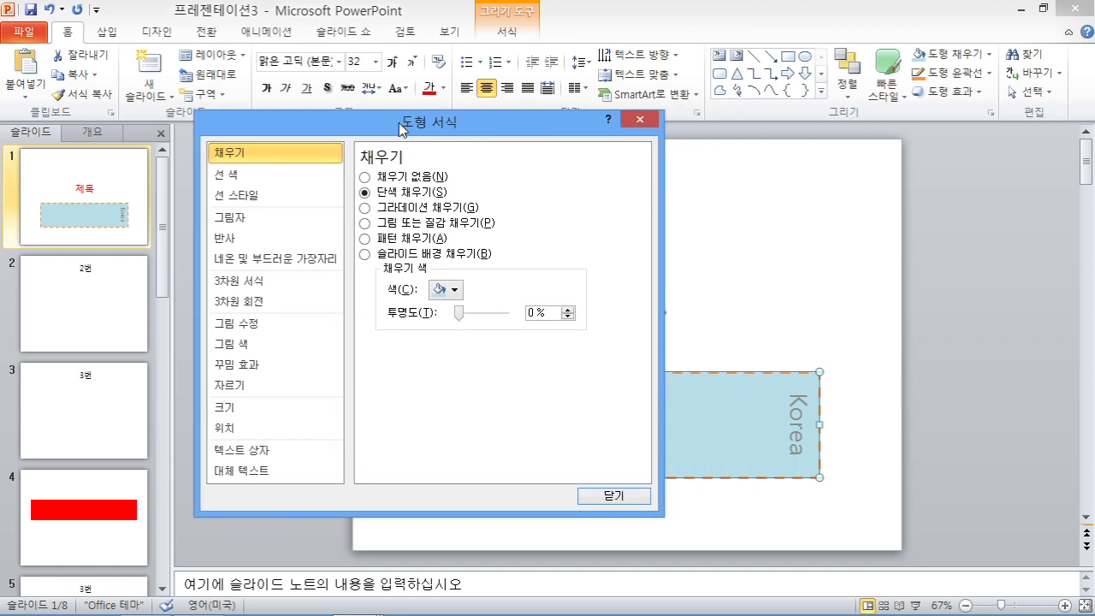
Change the Korea text box's solid fill to the lightest orange theme colour.
click(443, 293)
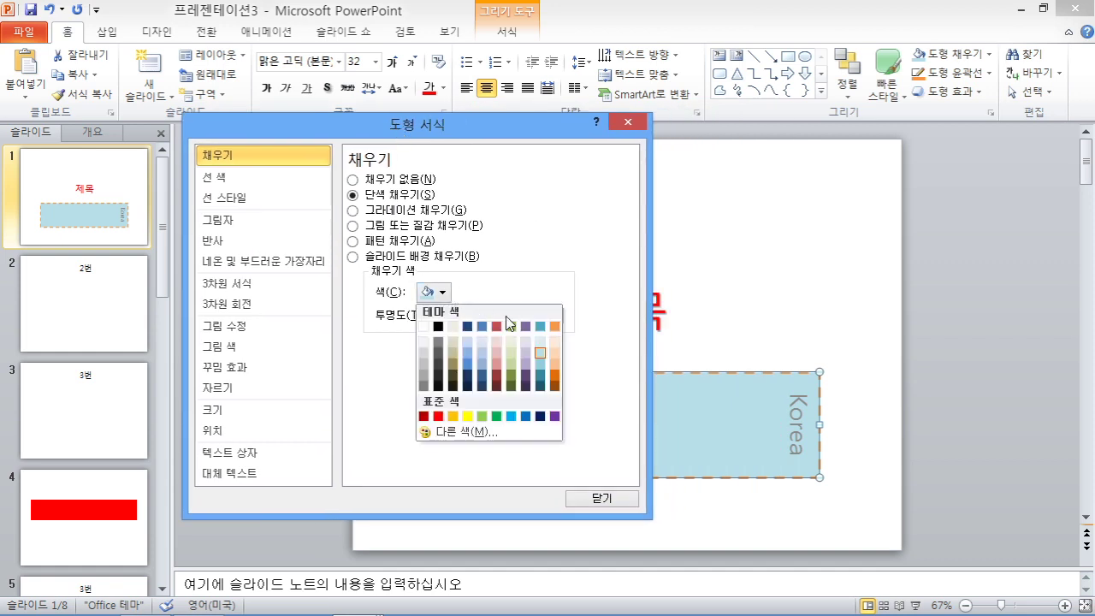
click(555, 343)
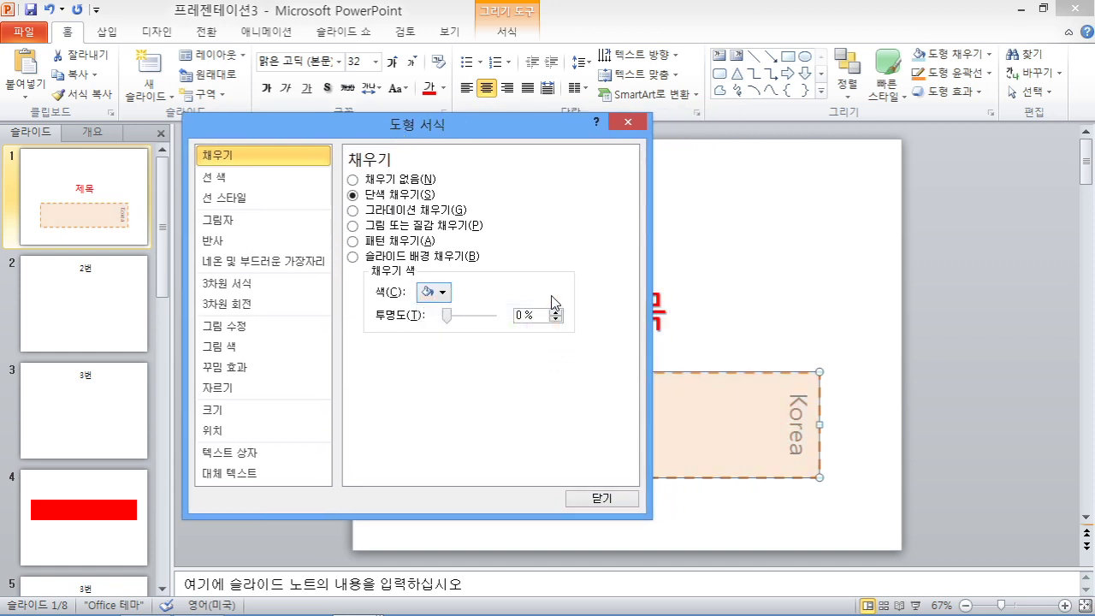
Set the Korea text box's outline width to 20 pt in the line style settings.
click(214, 177)
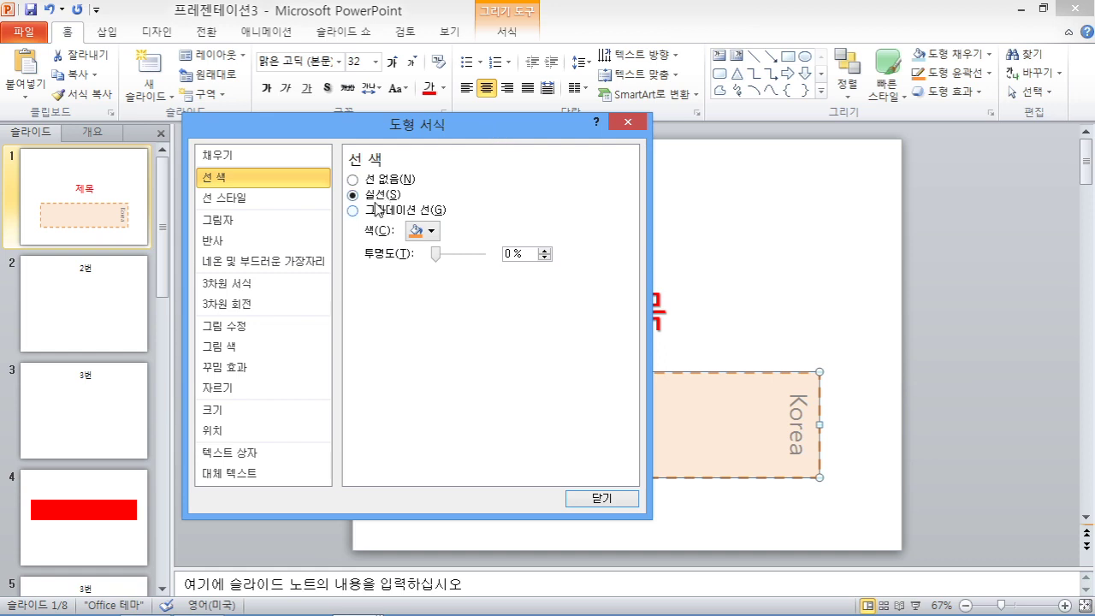
click(242, 199)
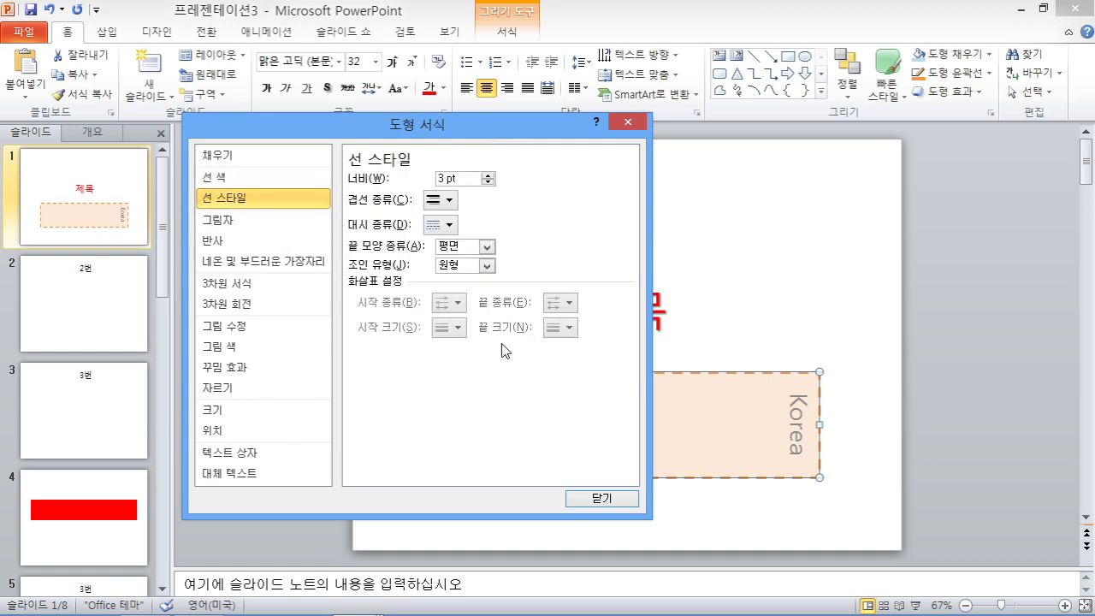
click(488, 176)
click(489, 176)
click(489, 176)
click(489, 176)
click(488, 175)
click(489, 176)
click(489, 176)
click(489, 175)
click(488, 176)
click(489, 176)
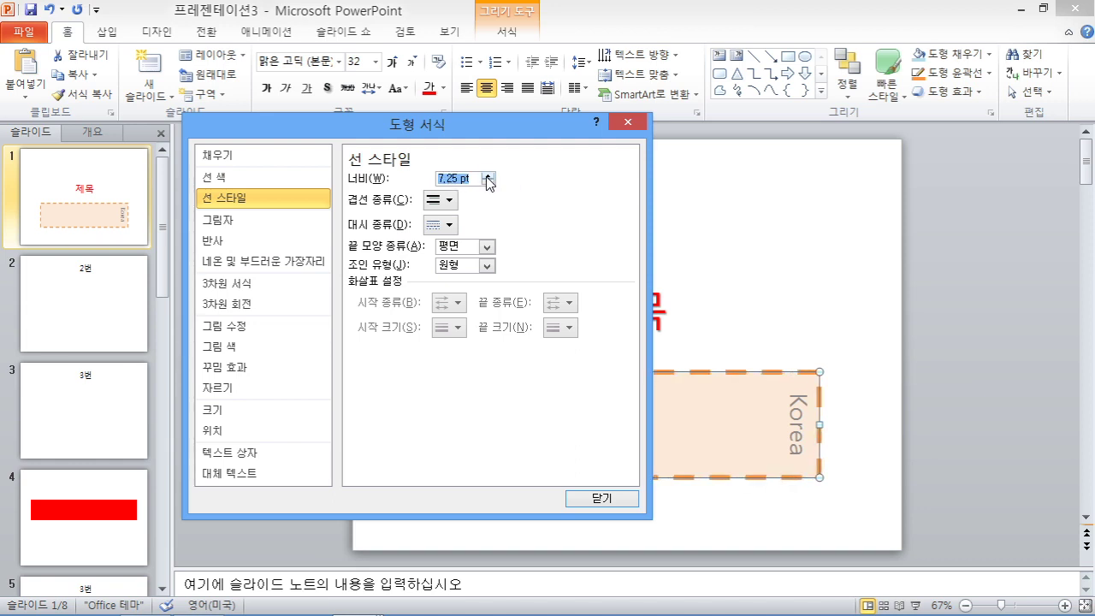
text(2)
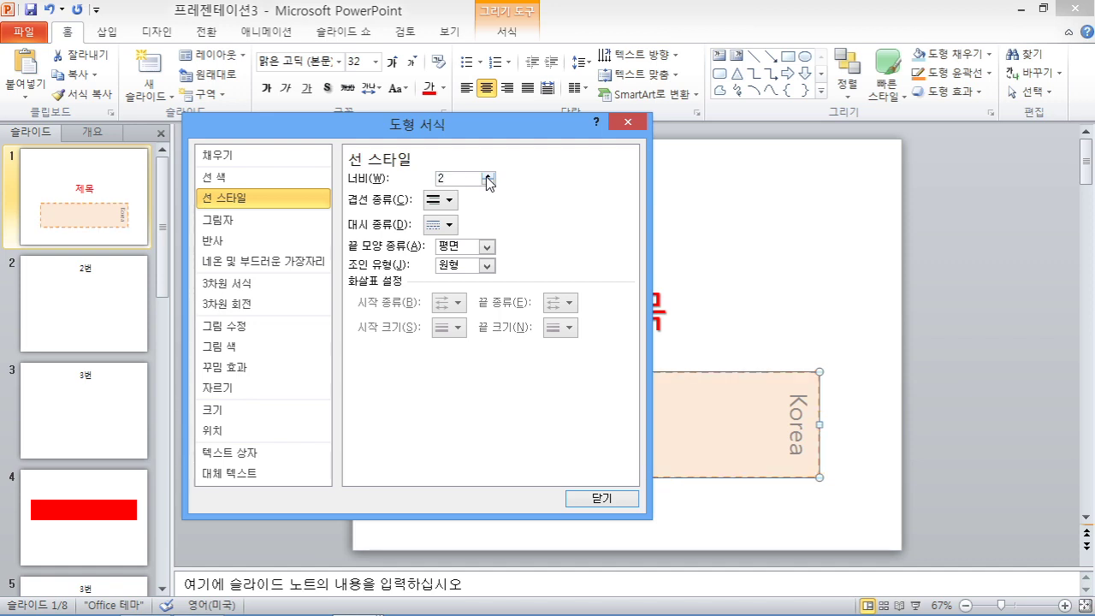
text(0)
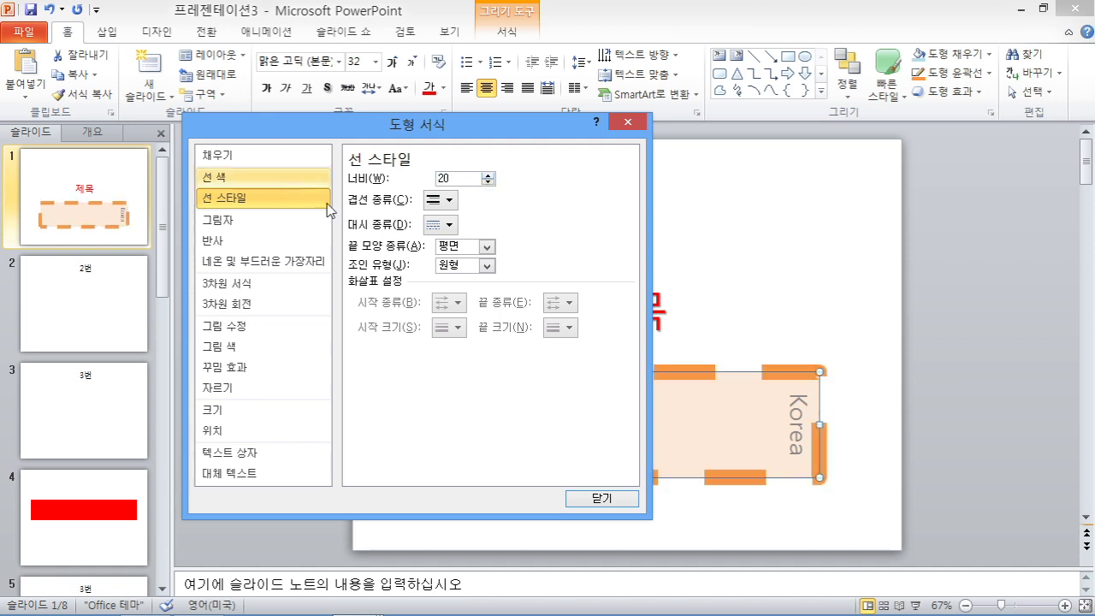
Set the dash type of the Korea text box's outline to a solid line.
click(449, 202)
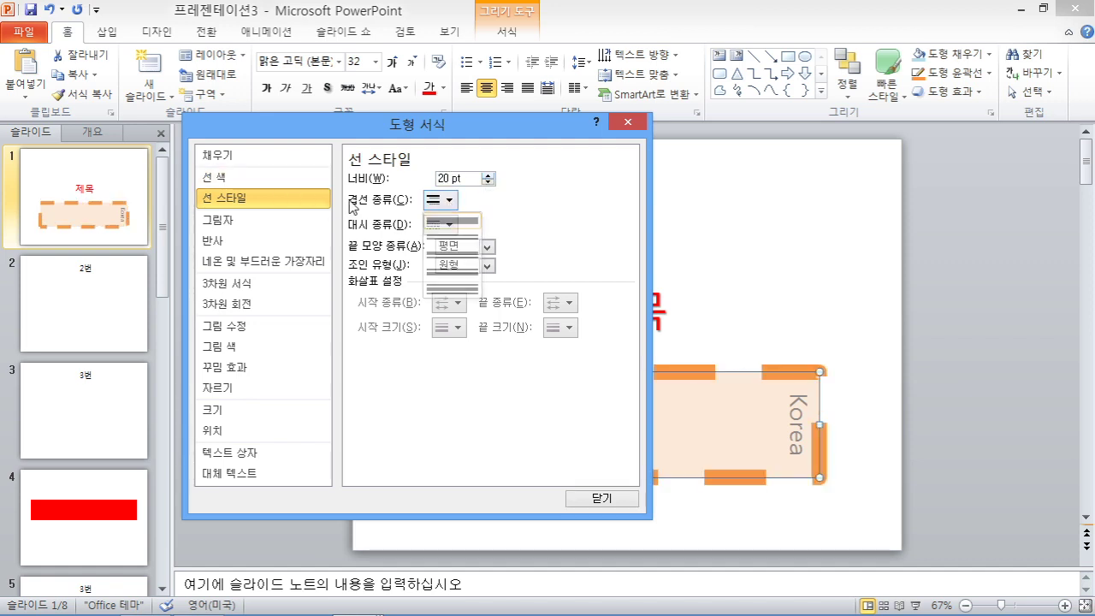
click(215, 177)
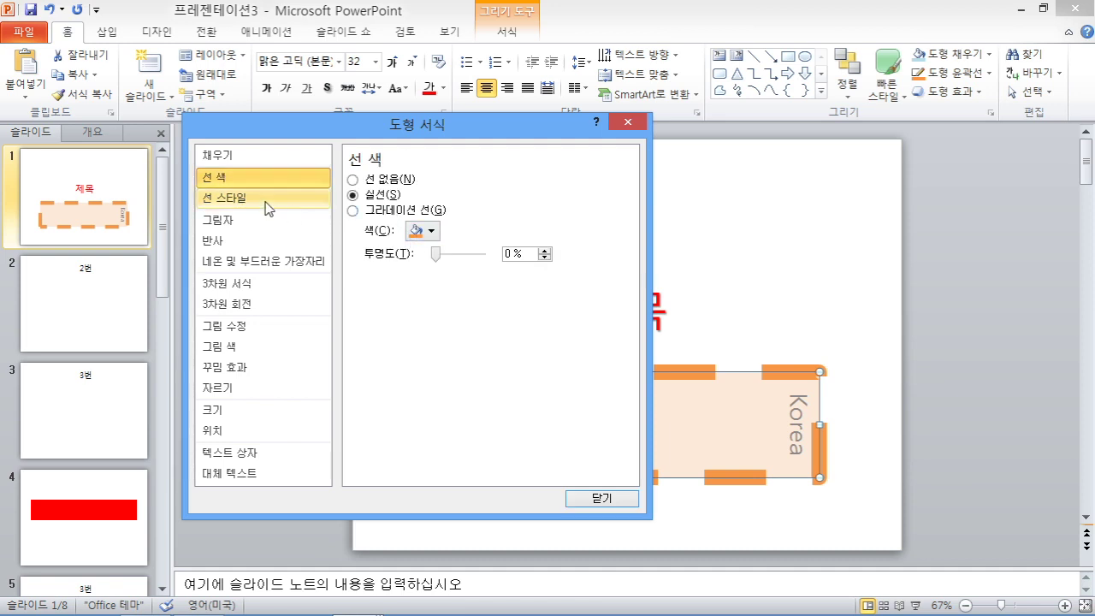
click(224, 198)
click(451, 226)
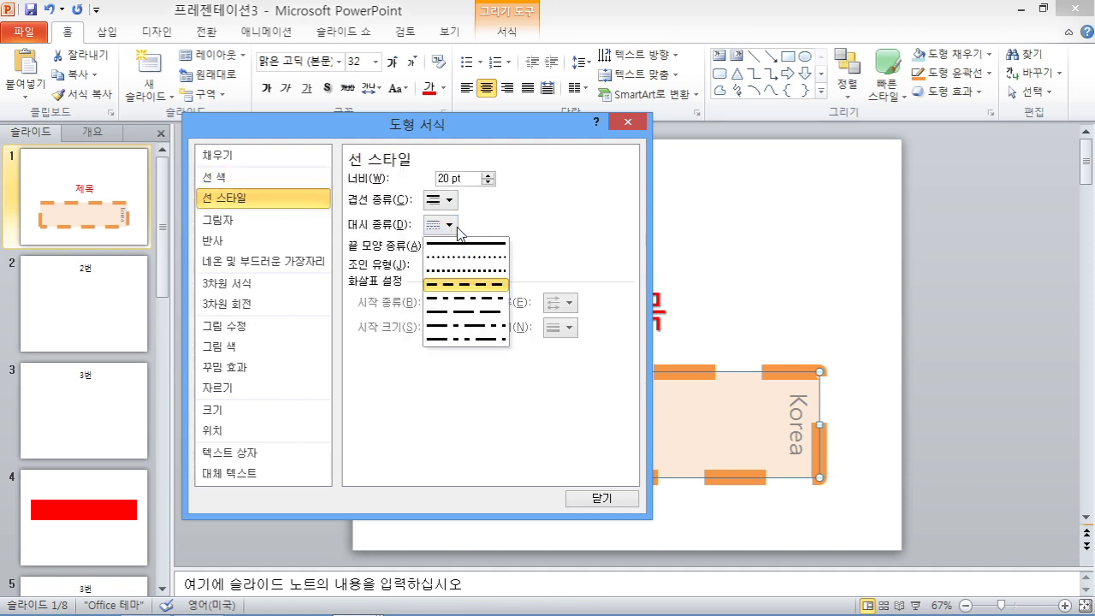
click(460, 248)
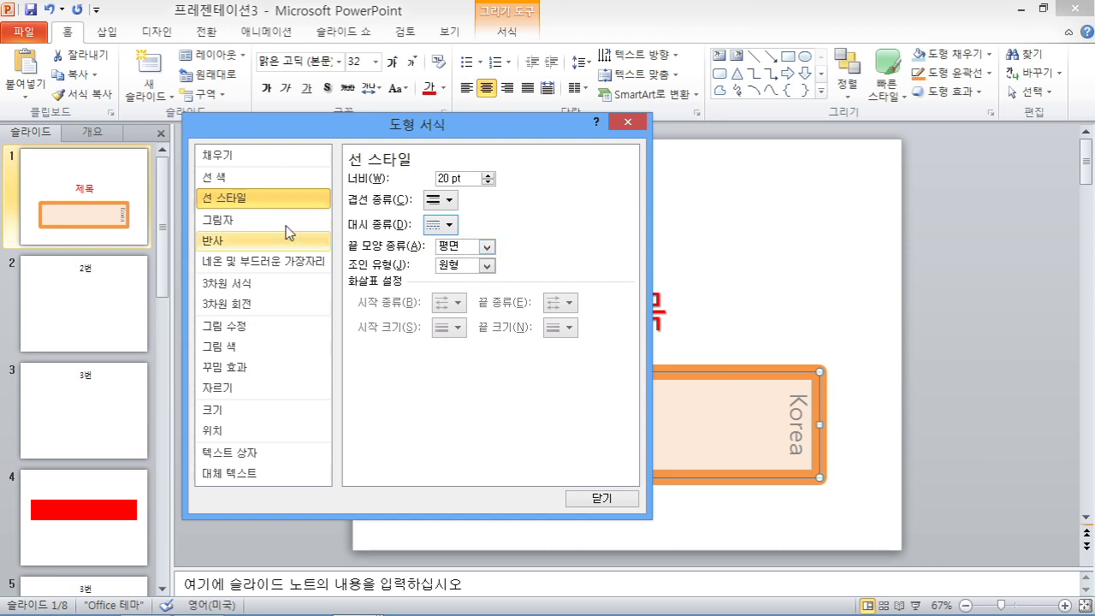
Turn the text box's outline into a gradient line using the dark blue, purple, red and orange preset.
click(273, 175)
click(352, 211)
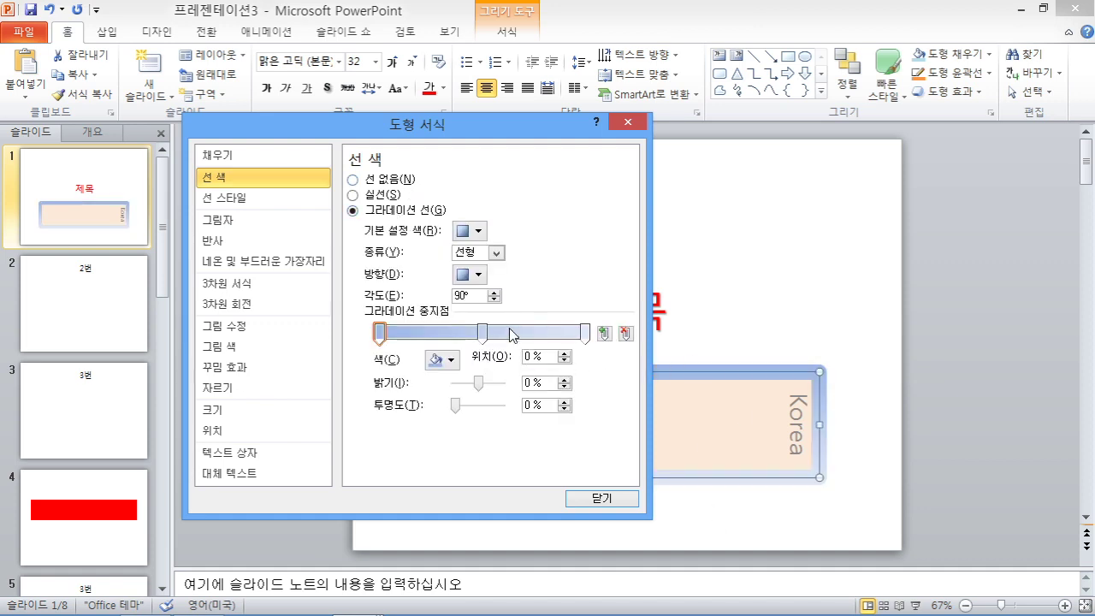
click(476, 233)
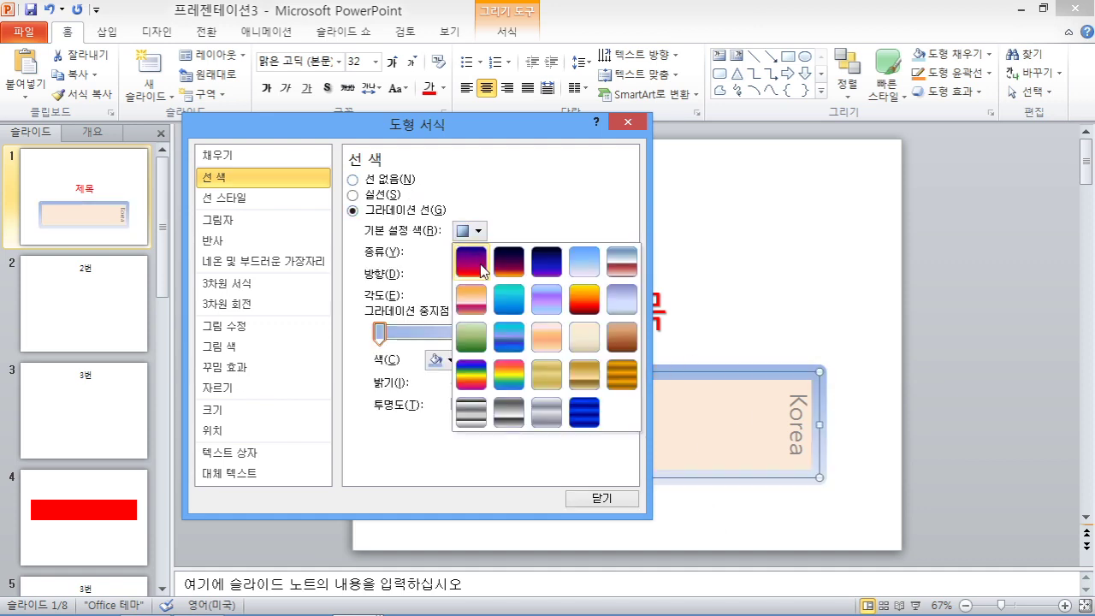
click(482, 270)
drag(491, 128, 284, 126)
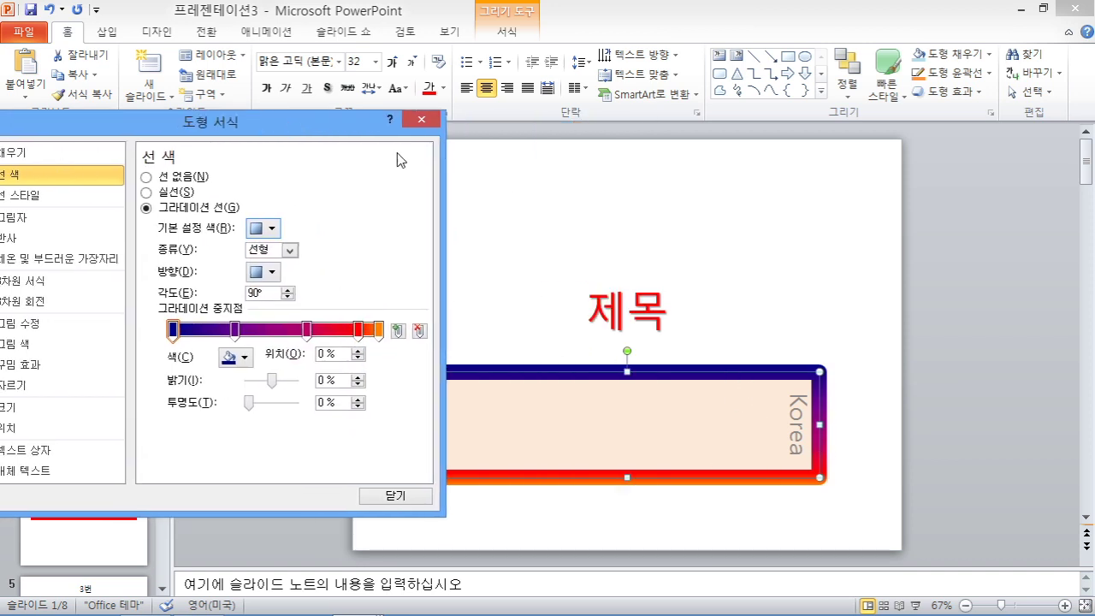
drag(316, 121, 544, 135)
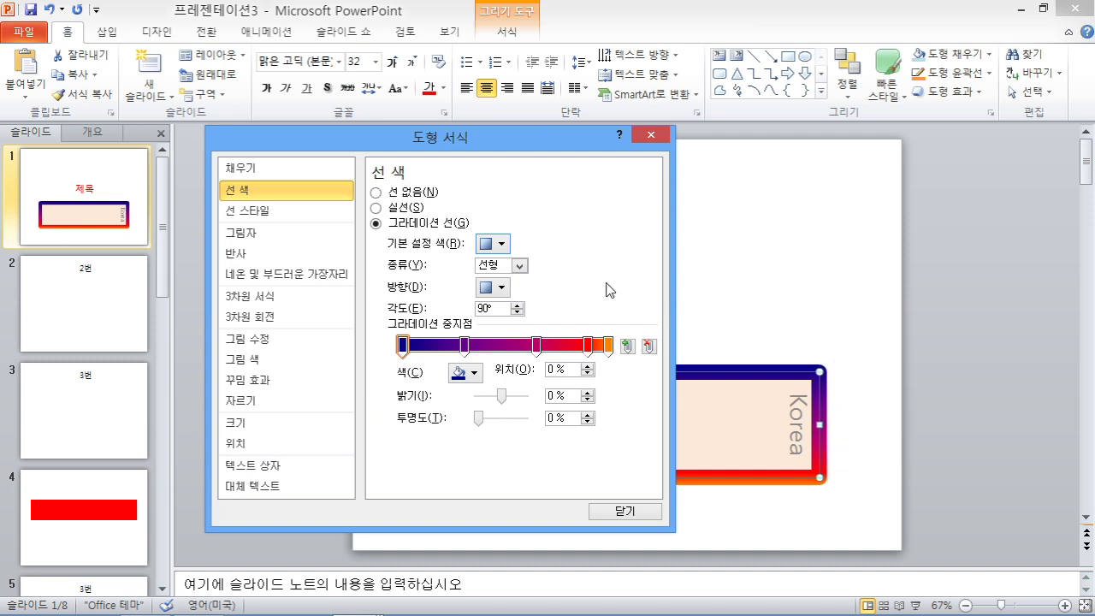
Try the orange-magenta and green gradient presets on the outline, settling on the light blue and purple preset.
click(502, 245)
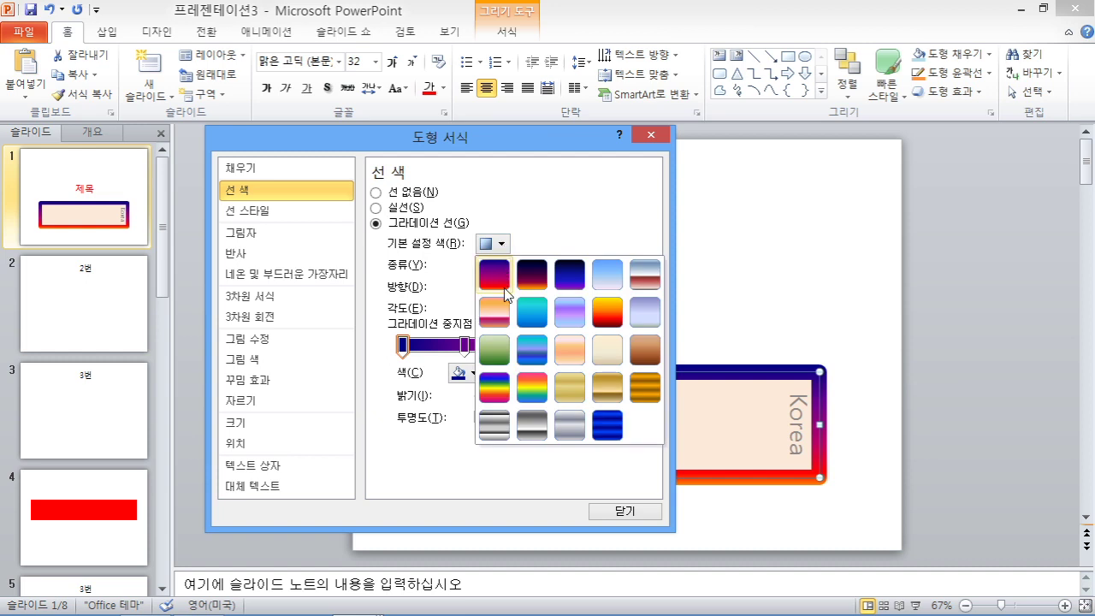
click(501, 311)
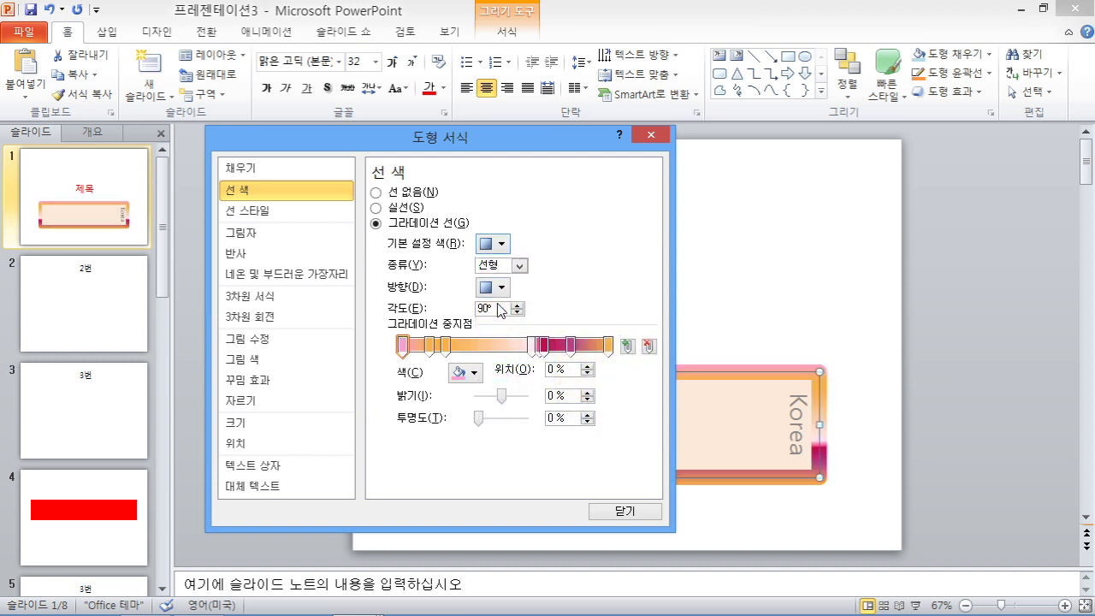
click(502, 245)
click(500, 358)
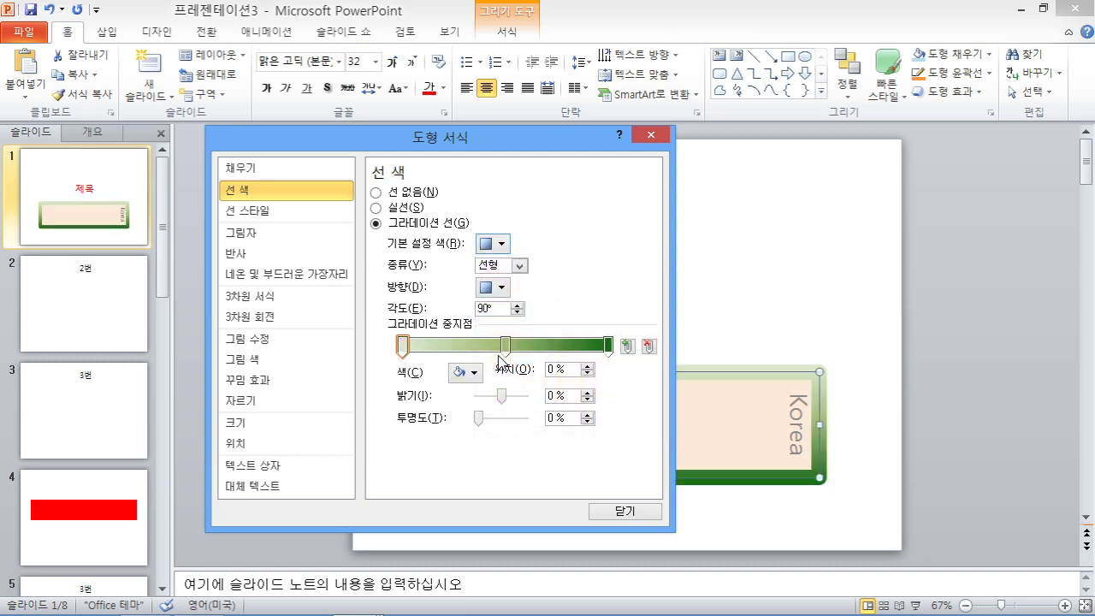
click(502, 244)
click(573, 319)
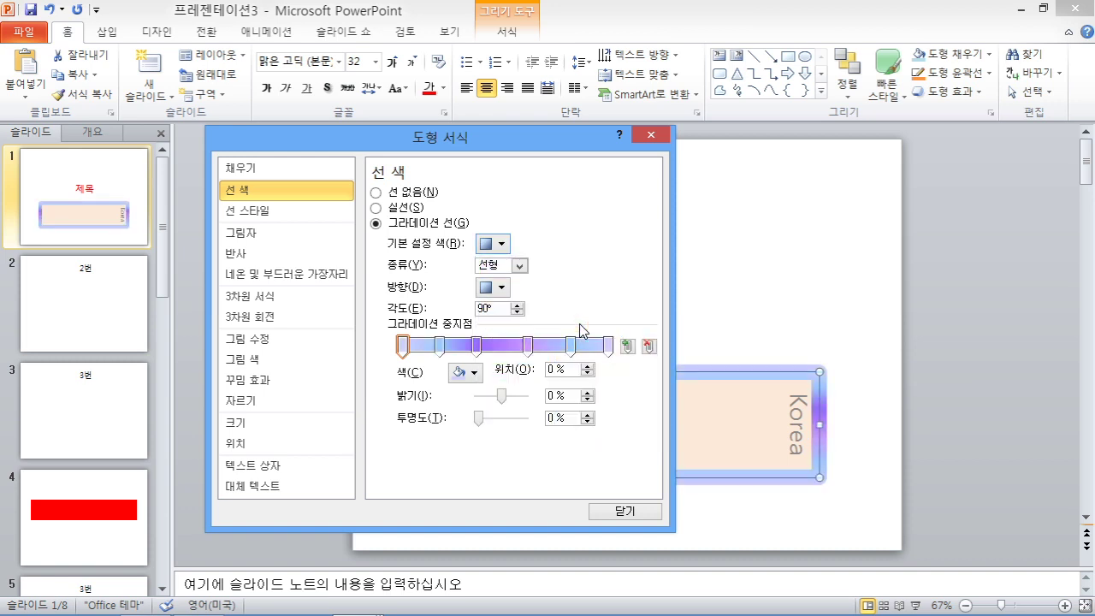
Try the radial, rectangular and path gradient types on the outline and return it to linear.
click(519, 266)
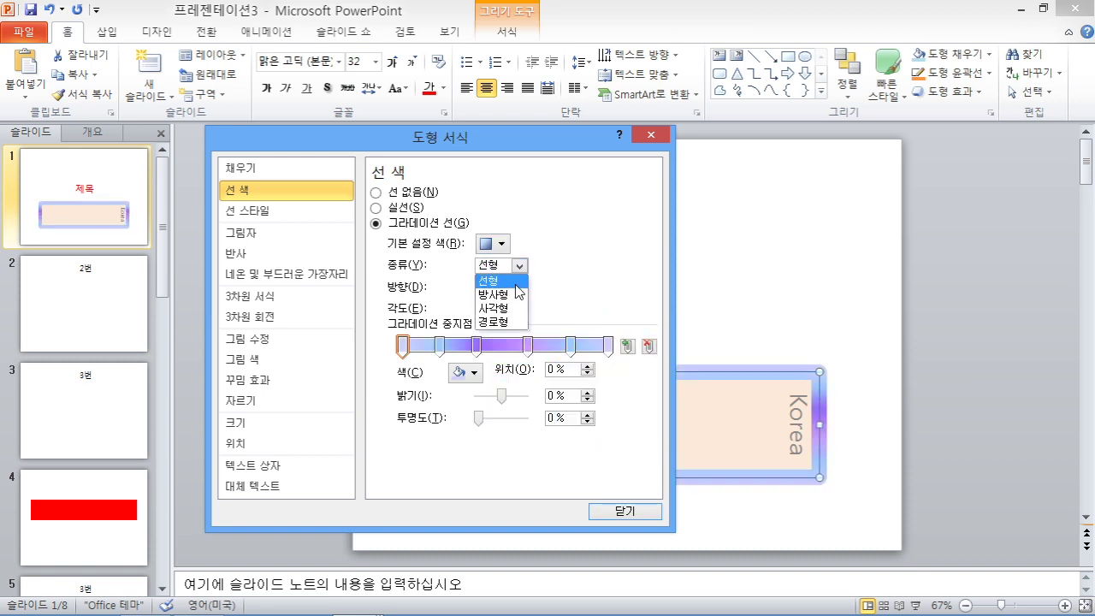
click(512, 294)
click(523, 267)
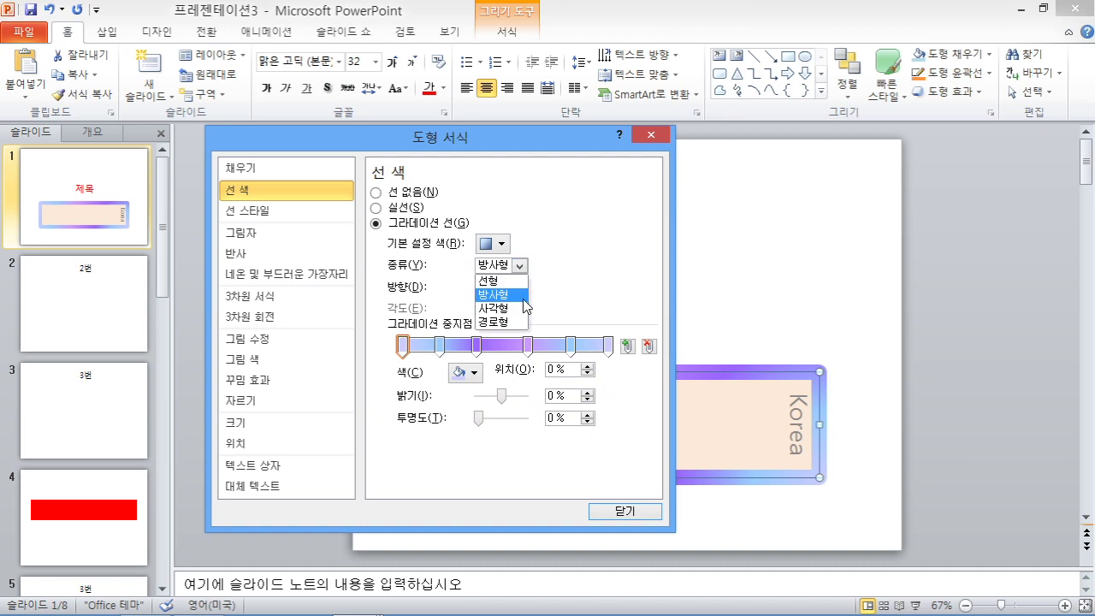
click(512, 307)
click(520, 267)
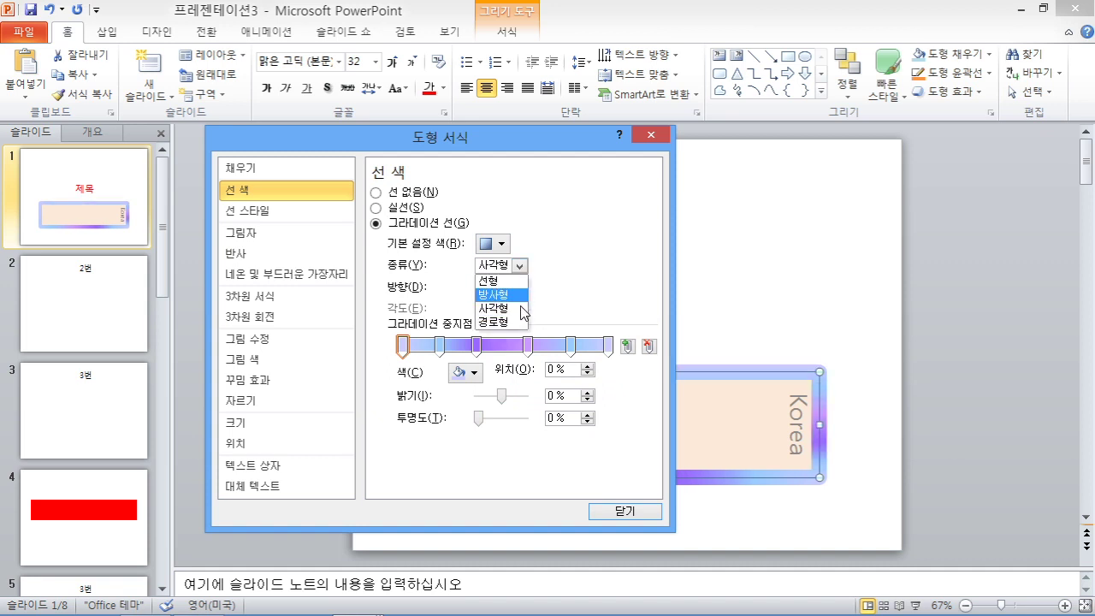
click(513, 319)
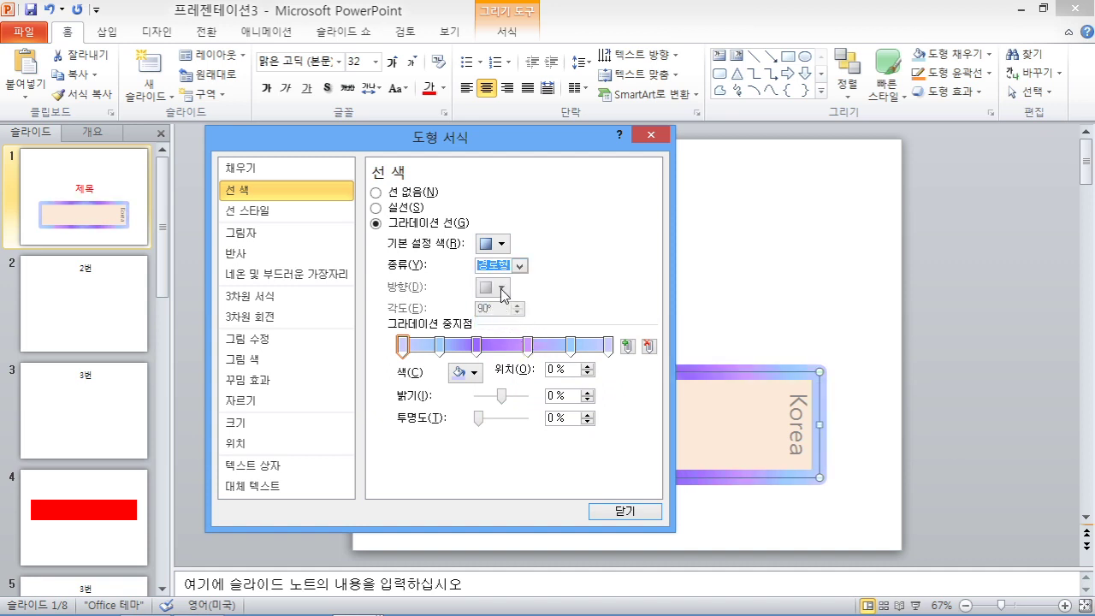
click(521, 267)
click(501, 280)
Set the outline's linear gradient to the 135° diagonal direction and recolour its first gradient stop black.
click(504, 290)
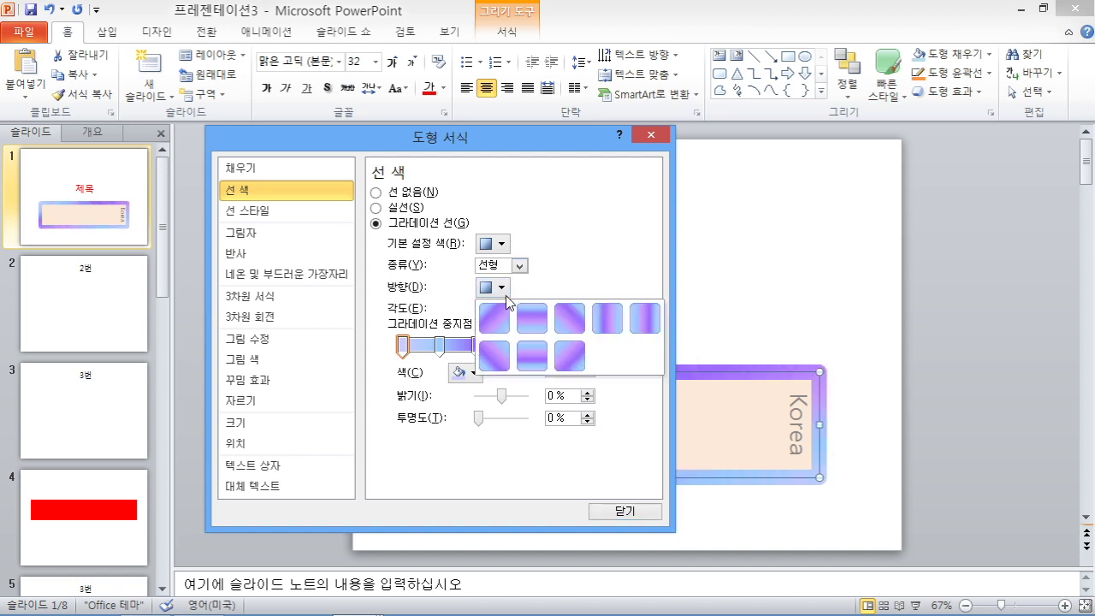
click(566, 323)
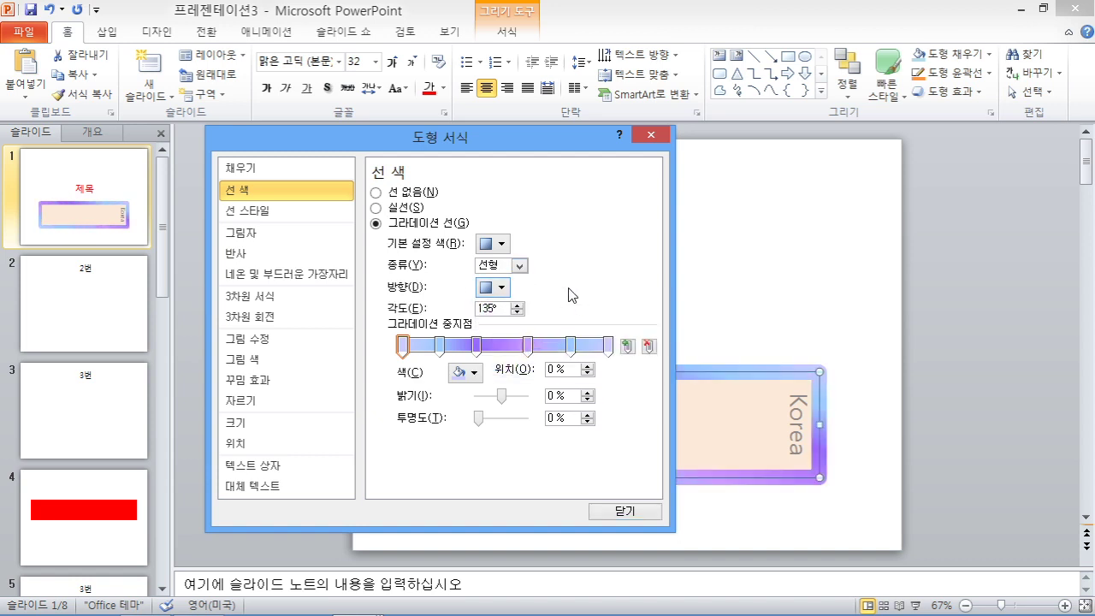
click(403, 352)
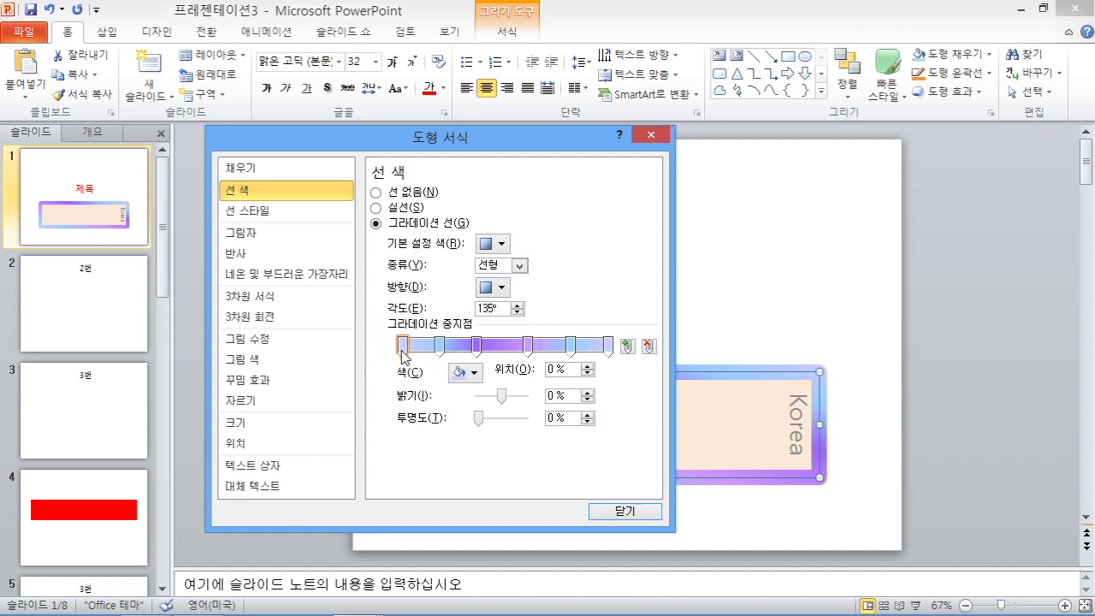
click(475, 374)
click(470, 407)
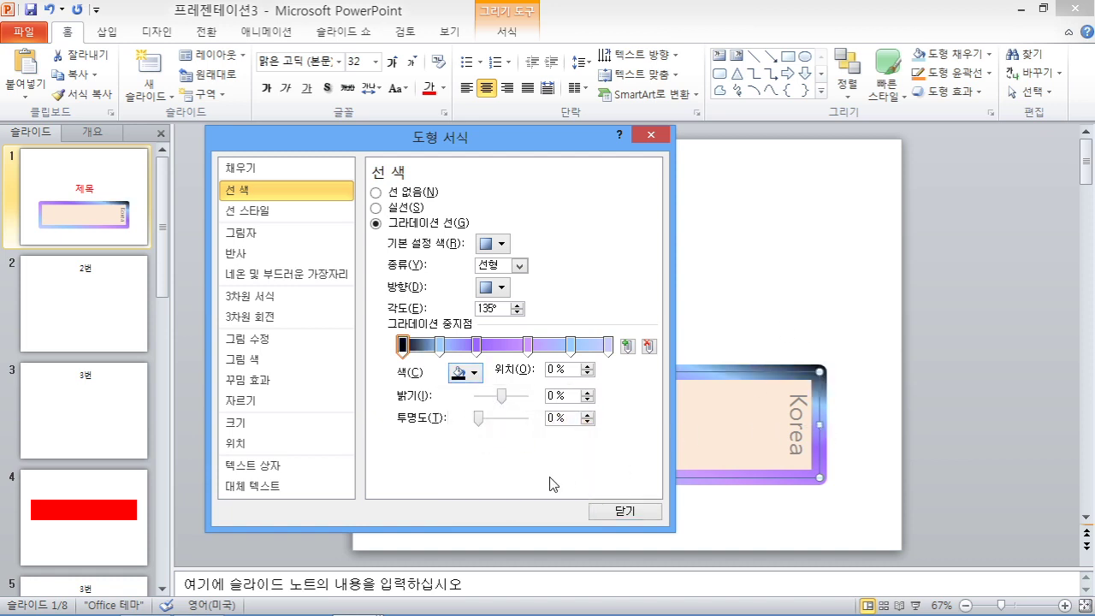
click(598, 517)
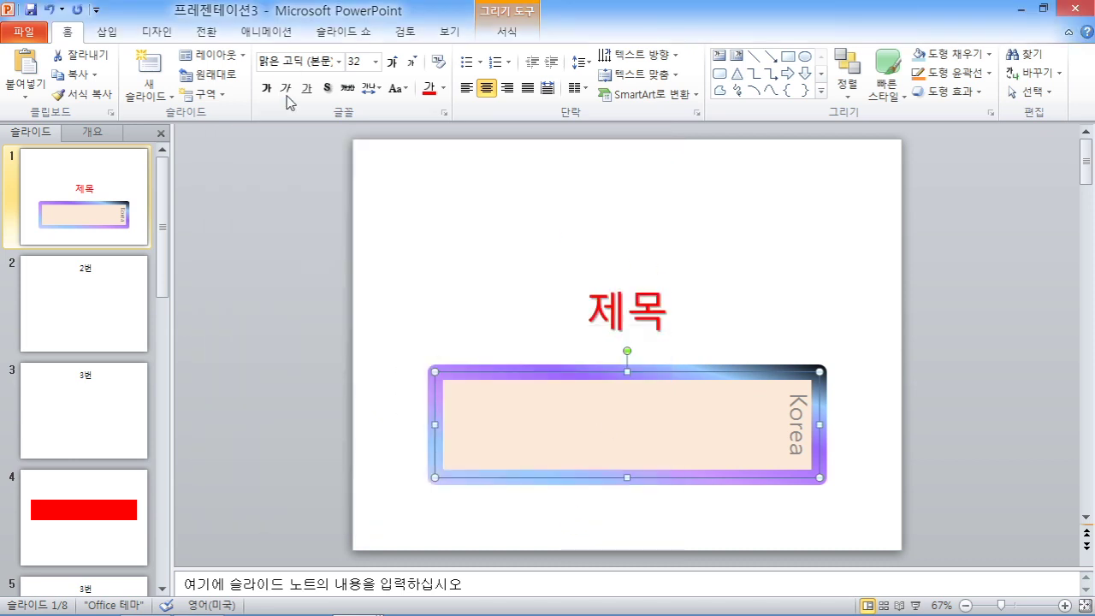
Draw a diagonal line about 2.5 cm wide and high, and a nearly horizontal arrow about 13 cm long above the title.
click(501, 36)
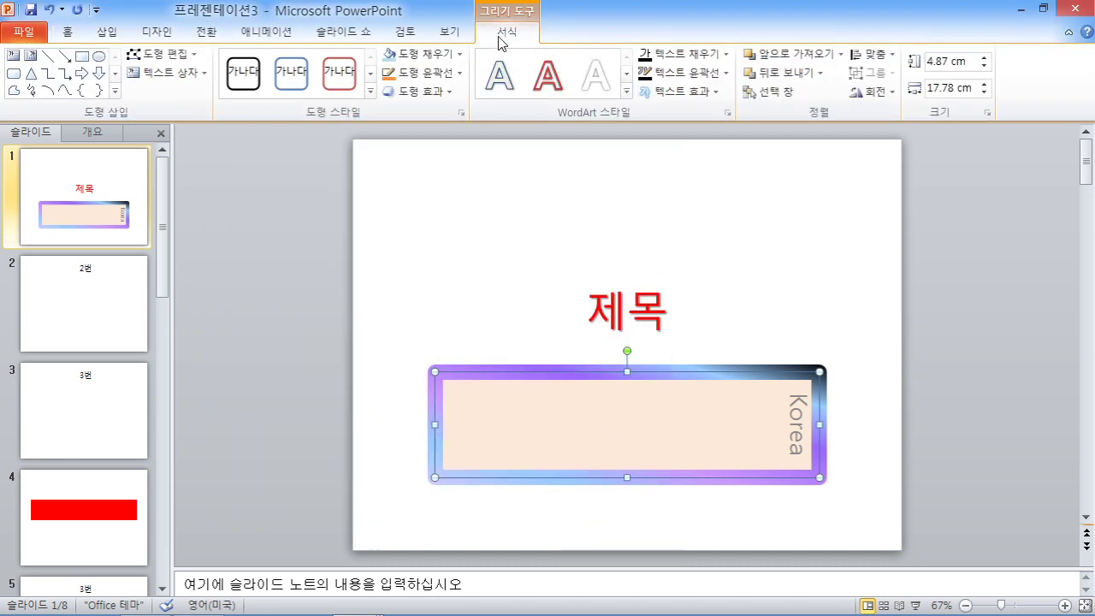
click(48, 57)
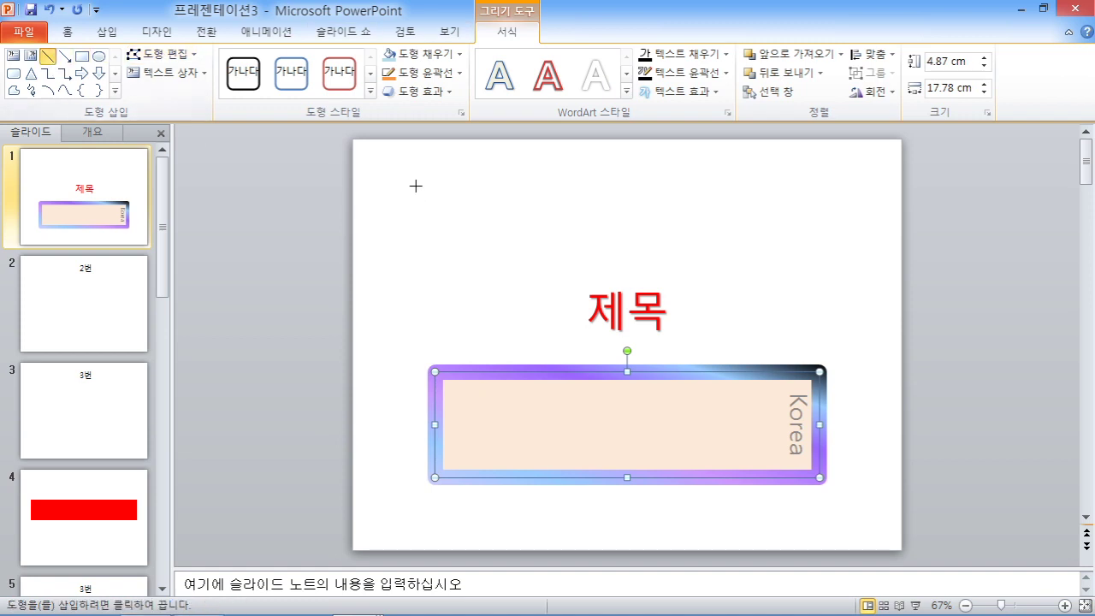
drag(416, 185, 471, 241)
click(65, 57)
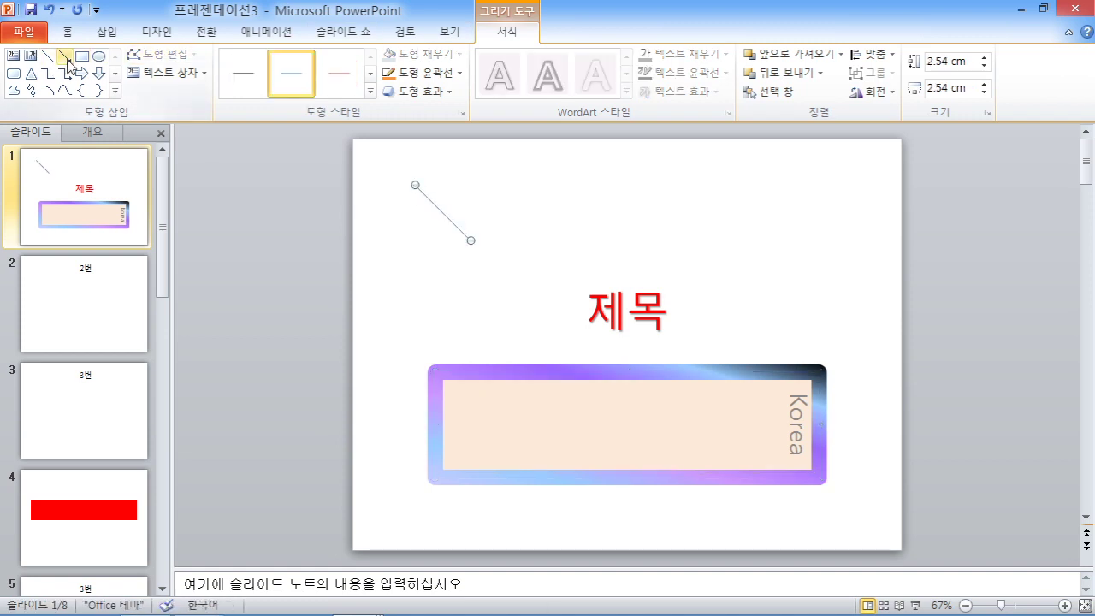
drag(470, 172, 753, 177)
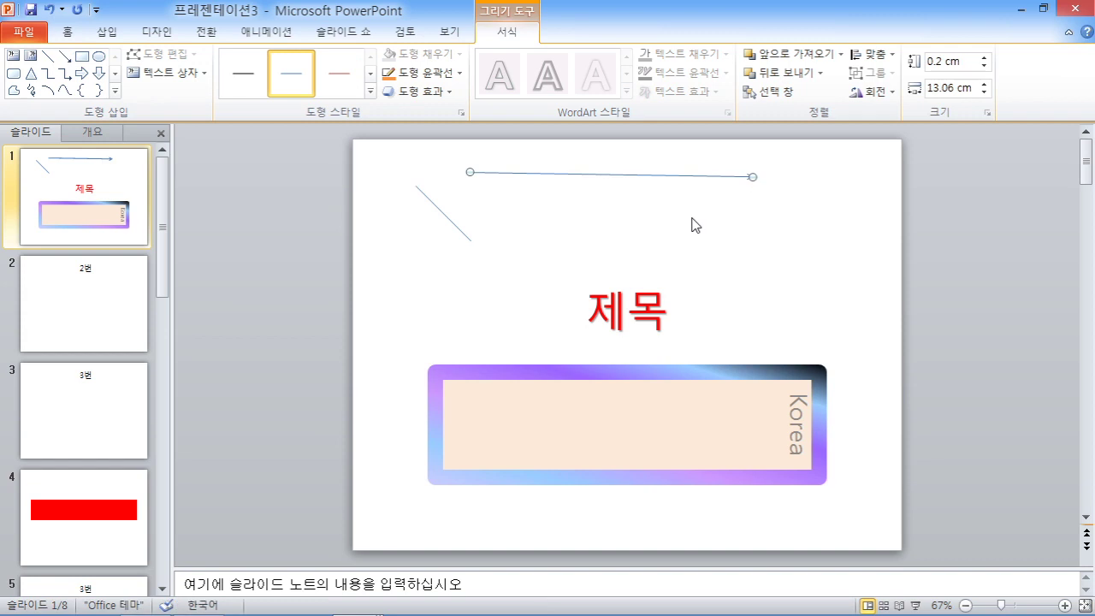
Set the line width of the arrow above the title to 20 pt.
right_click(617, 176)
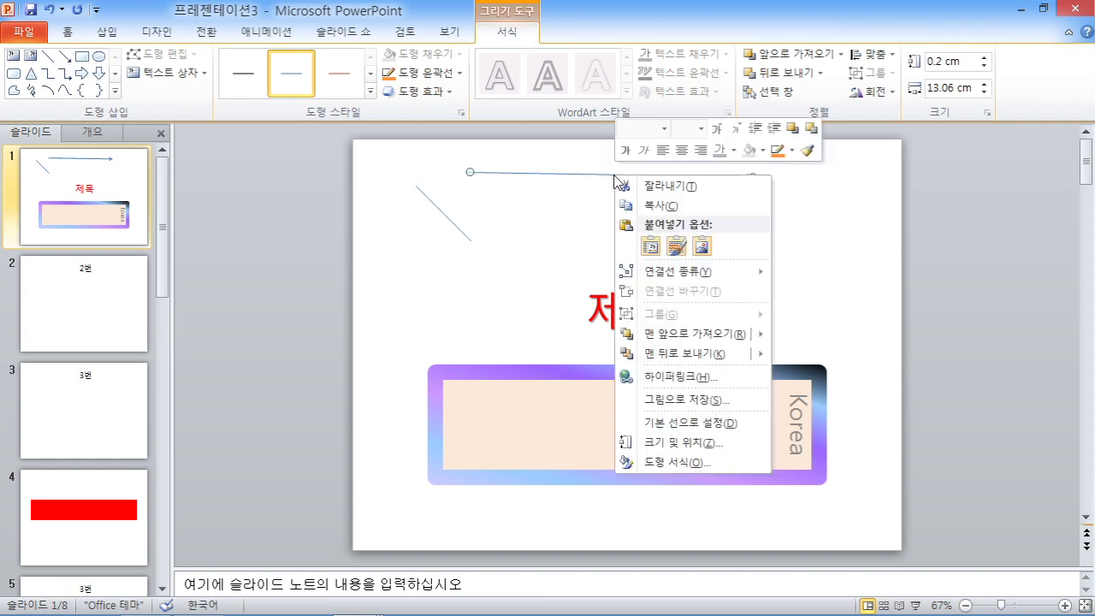
click(672, 463)
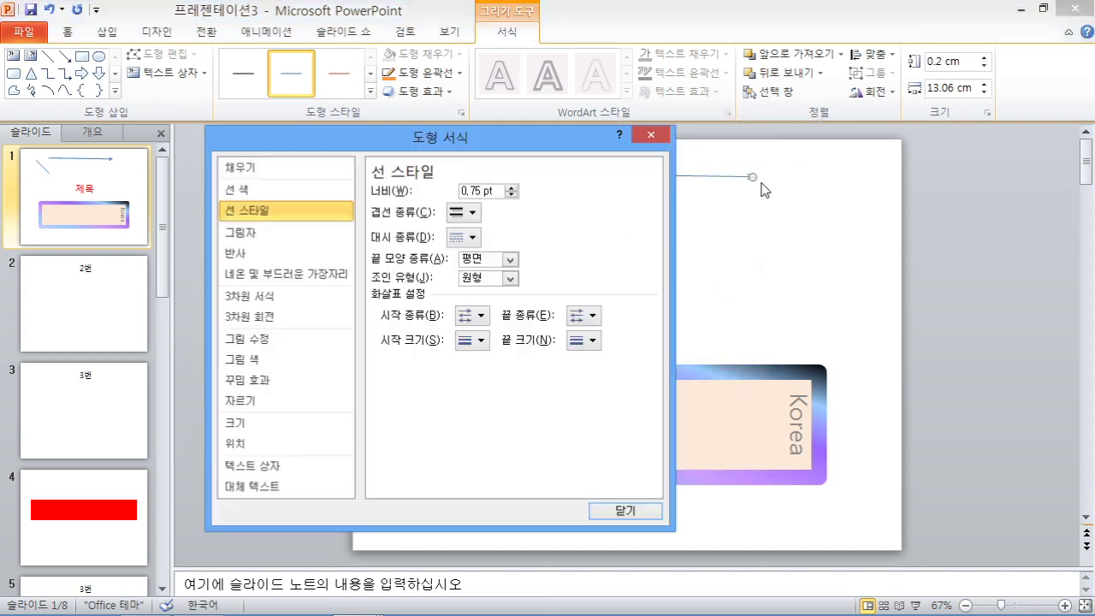
drag(552, 134, 426, 135)
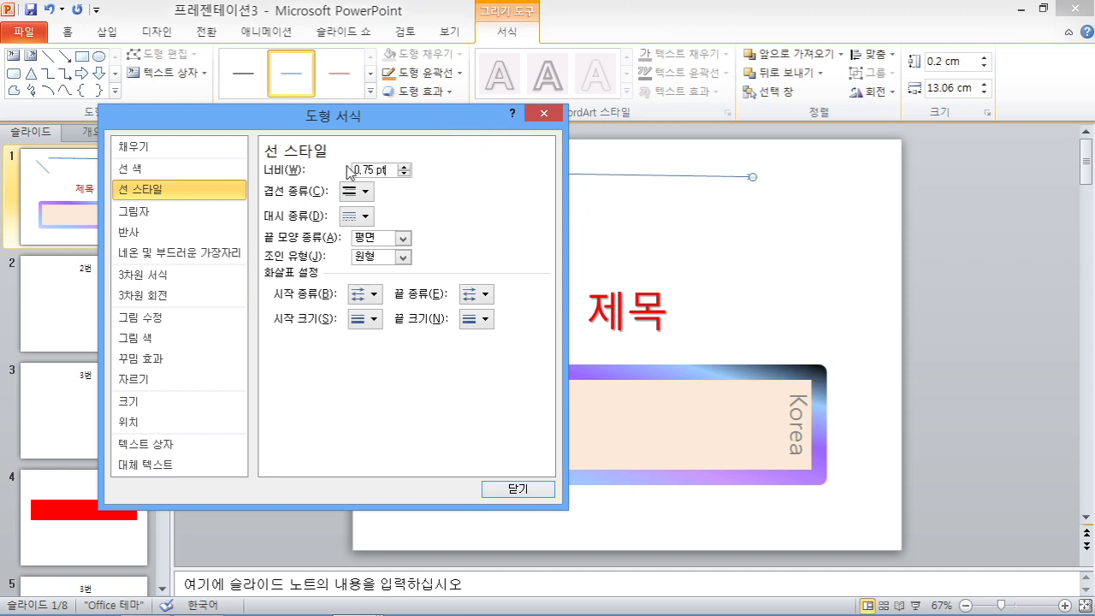
key(BackSpace)
key(BackSpace)
key(BackSpace)
key(BackSpace)
key(BackSpace)
key(BackSpace)
text(20)
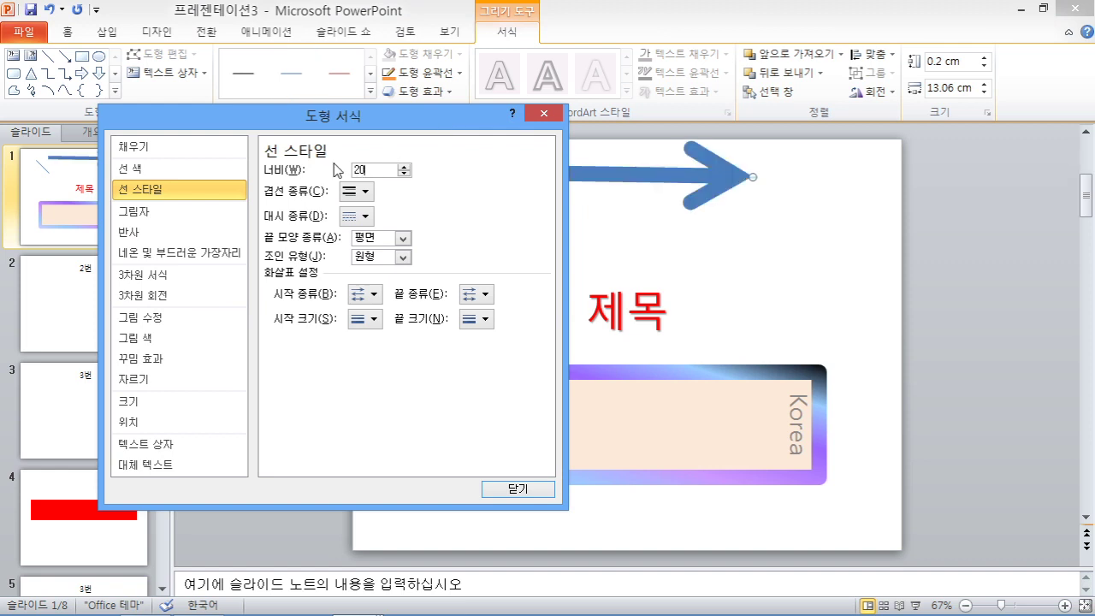
Try the dashed line style on the arrow and return it to a solid line.
click(367, 217)
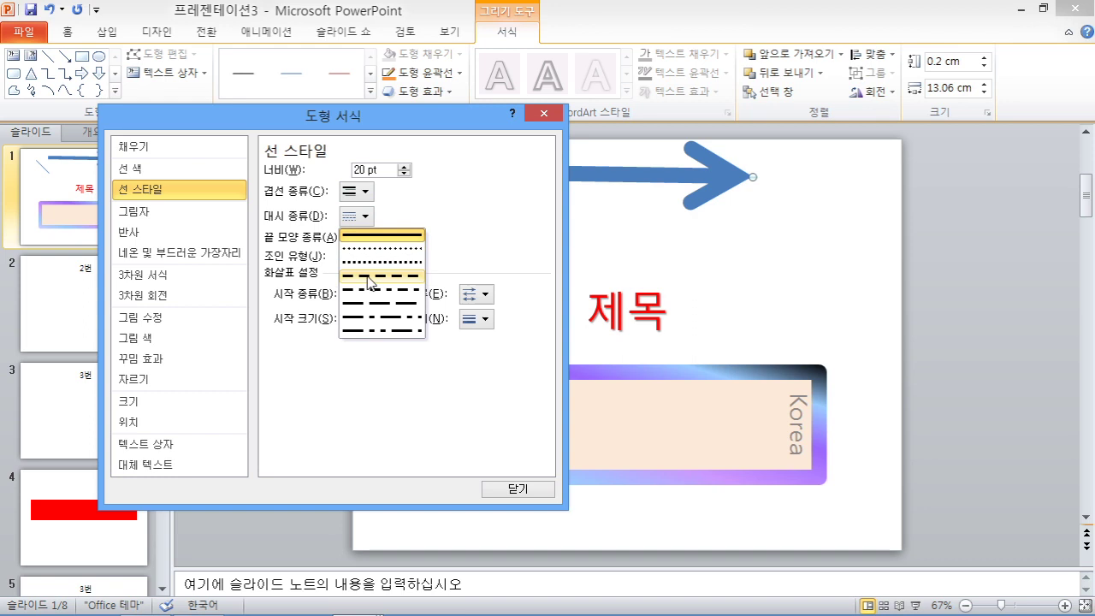
click(369, 277)
click(367, 218)
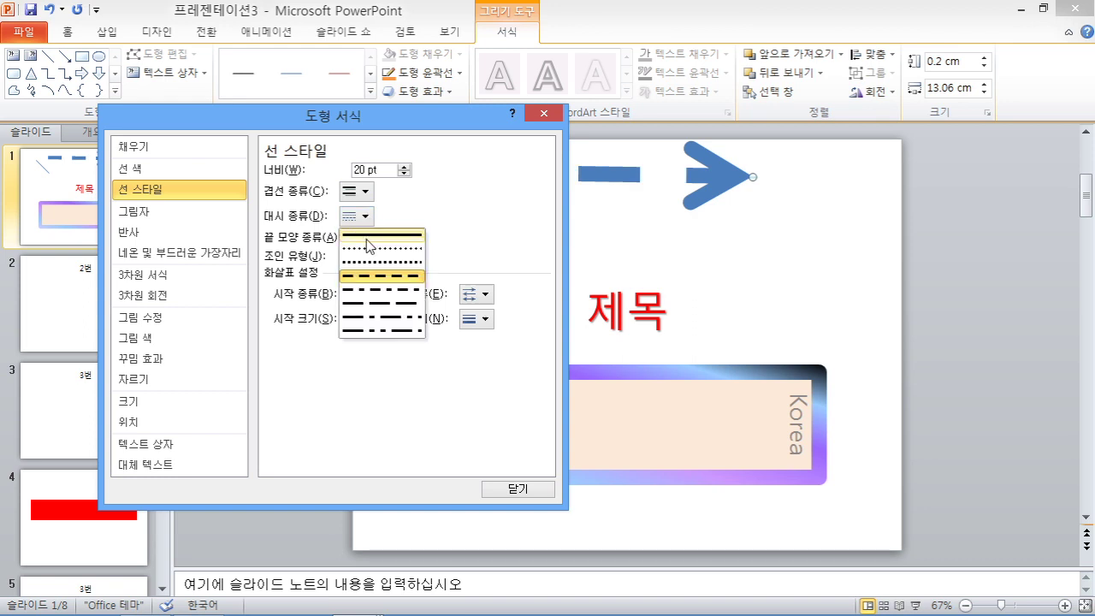
click(368, 238)
Try a solid red line colour on the arrow, then give it a gradient line with the navy, purple, red and orange preset.
click(158, 169)
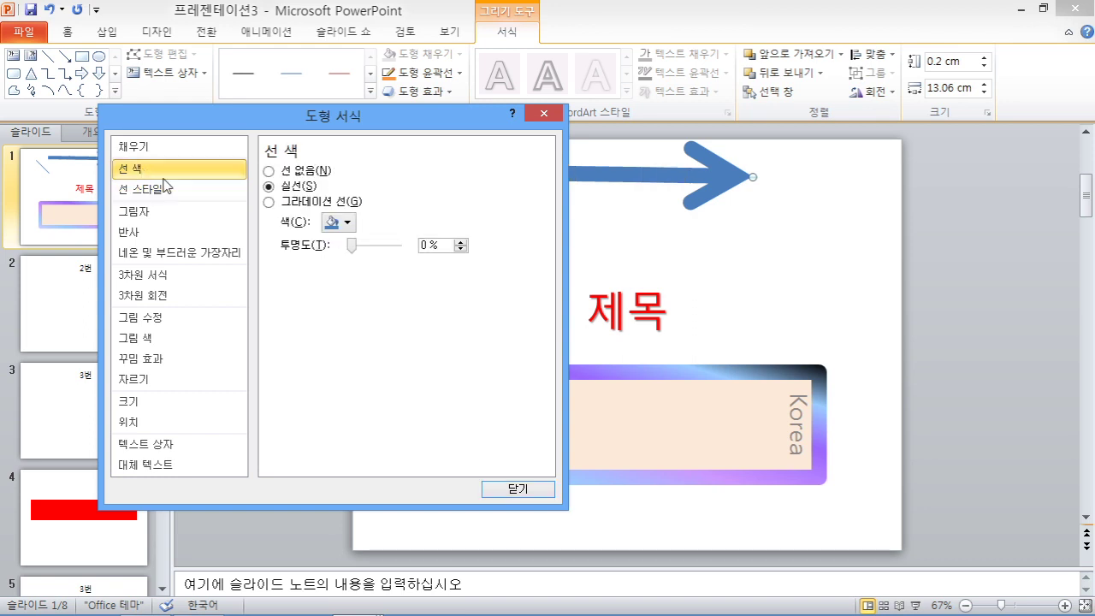
click(347, 222)
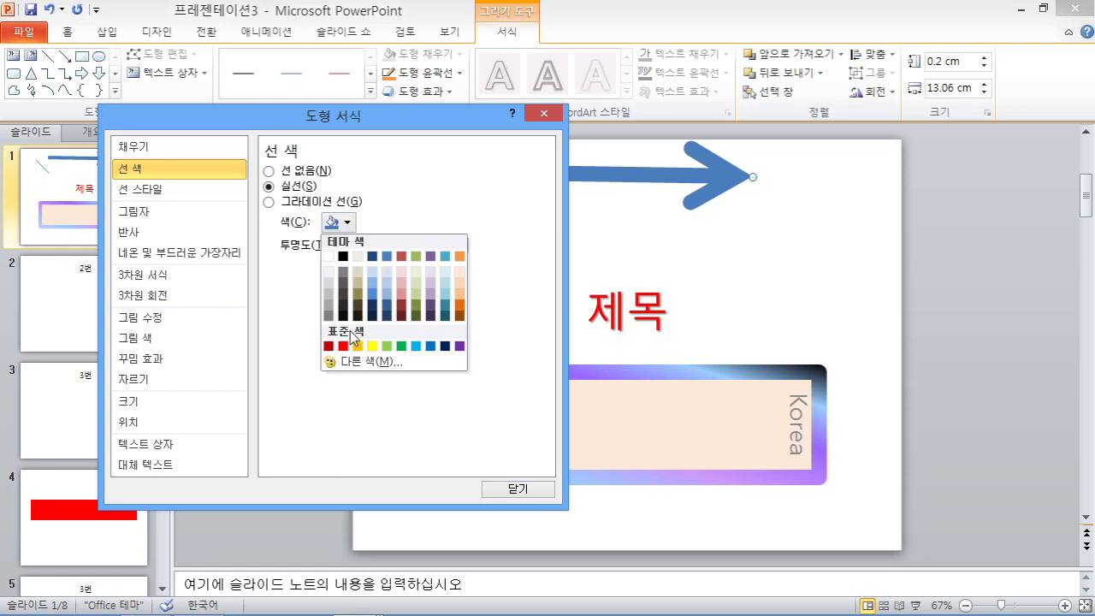
click(344, 346)
click(354, 202)
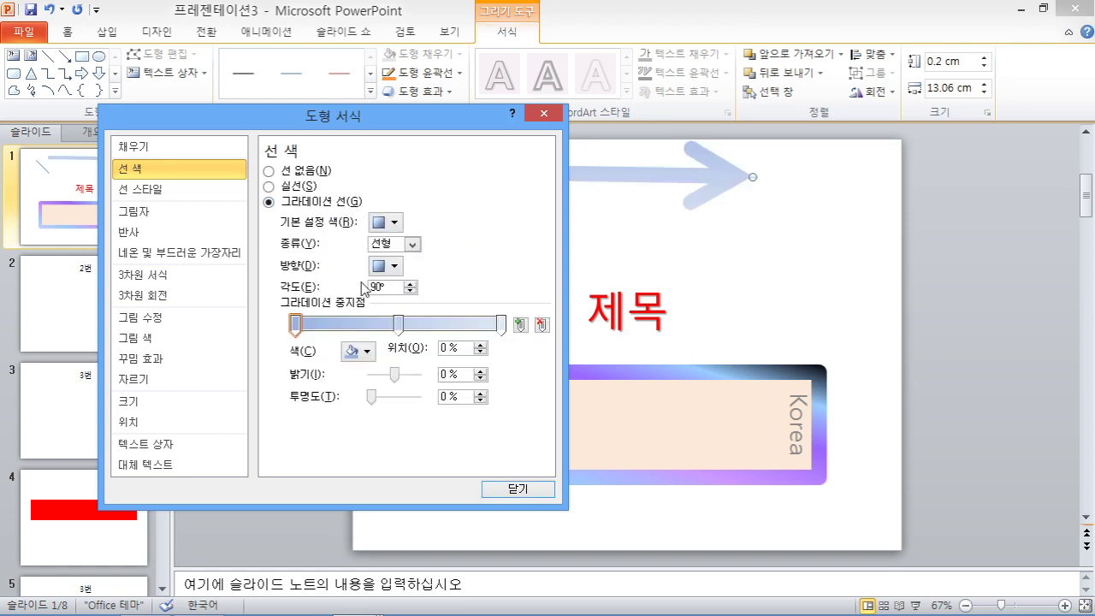
click(394, 224)
click(392, 253)
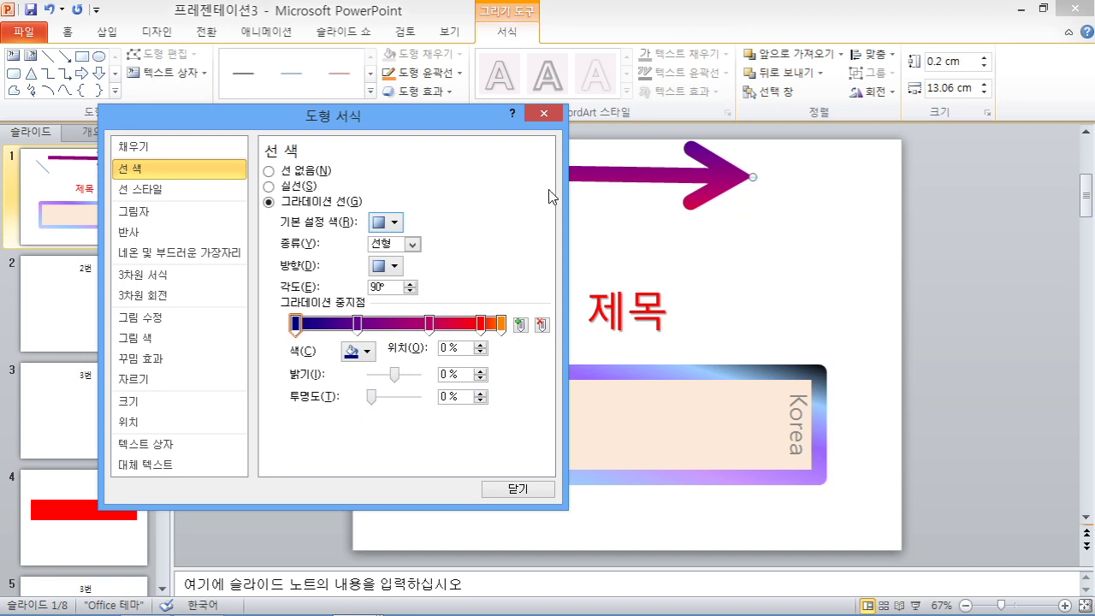
drag(468, 123, 477, 260)
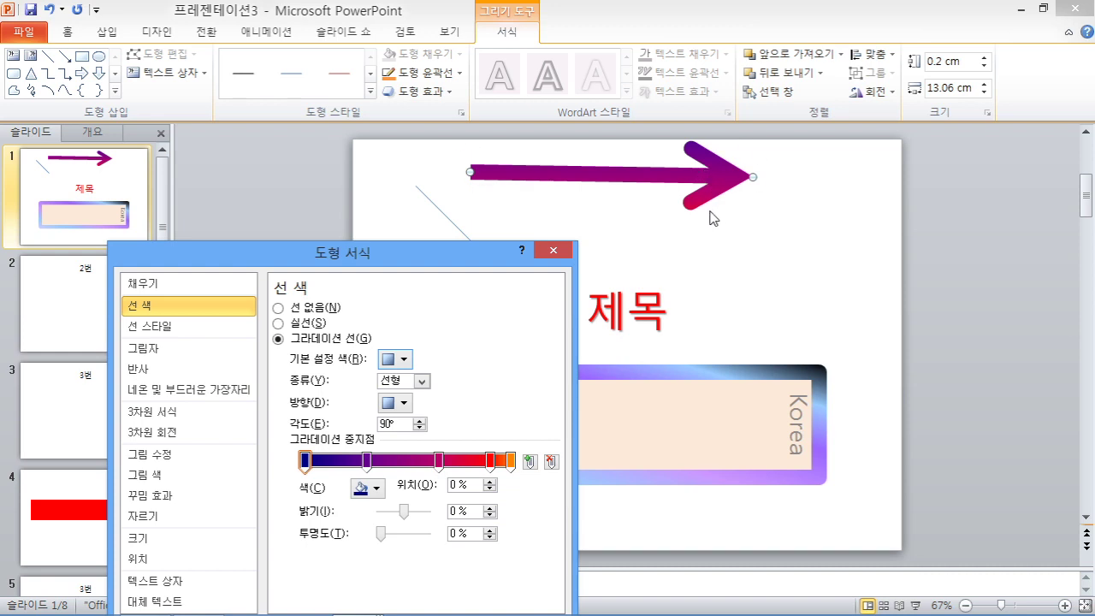
Try the square, round and flat cap types on the arrow, settling on the round cap (원형).
click(187, 339)
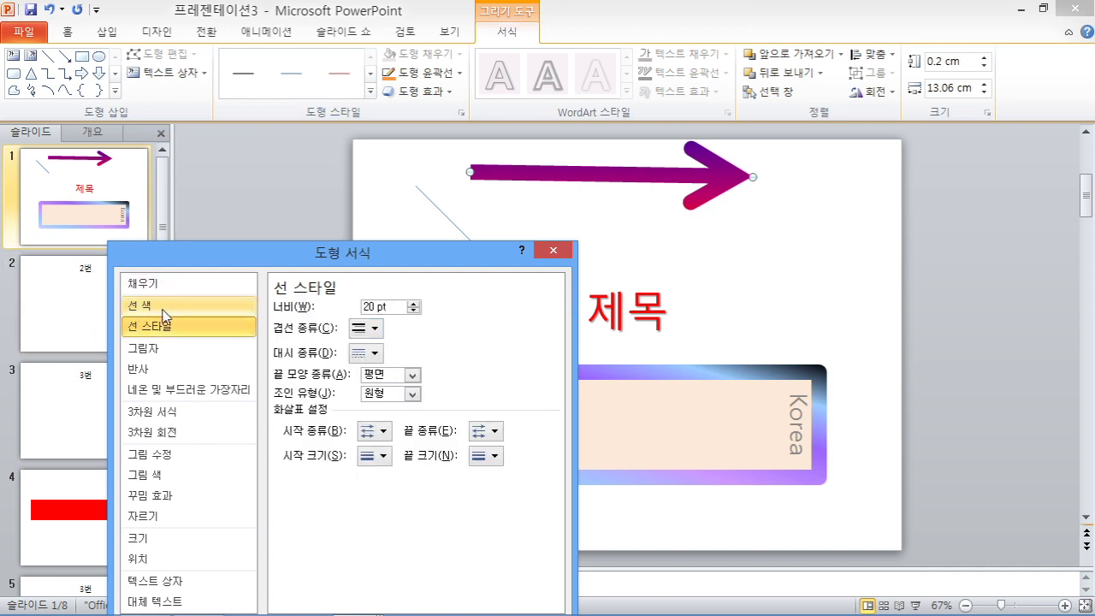
click(413, 375)
click(403, 387)
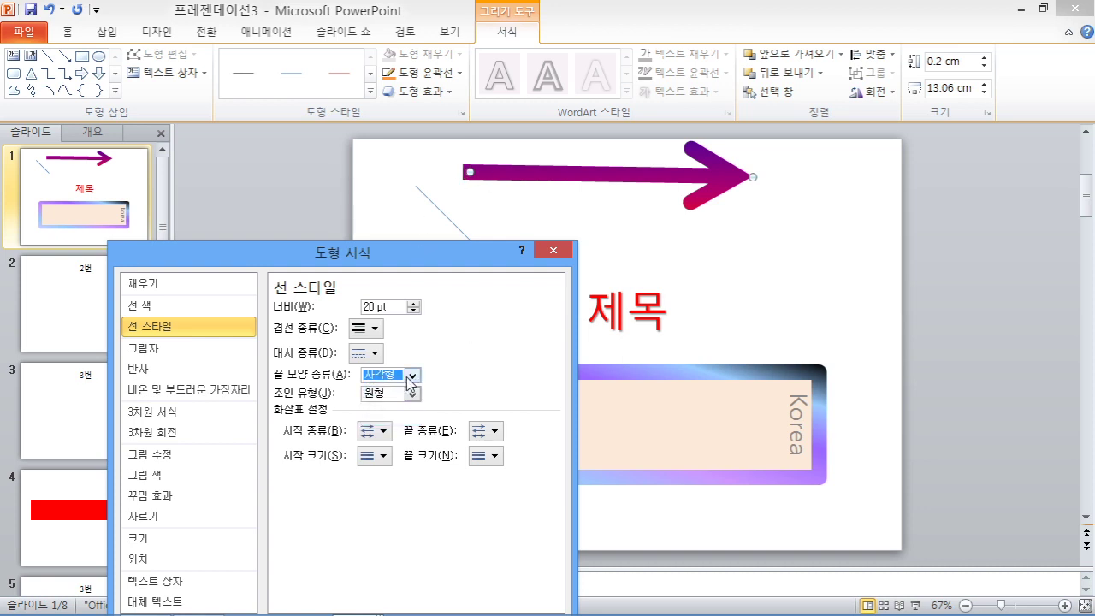
click(410, 376)
click(389, 401)
click(414, 380)
click(391, 418)
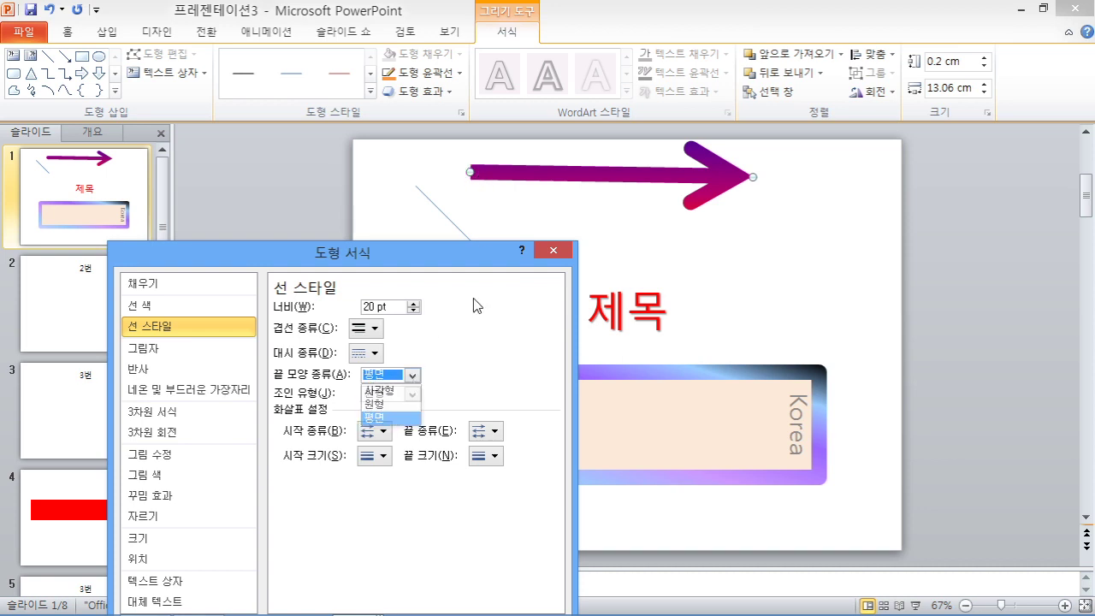
click(412, 376)
click(403, 389)
click(412, 375)
click(397, 403)
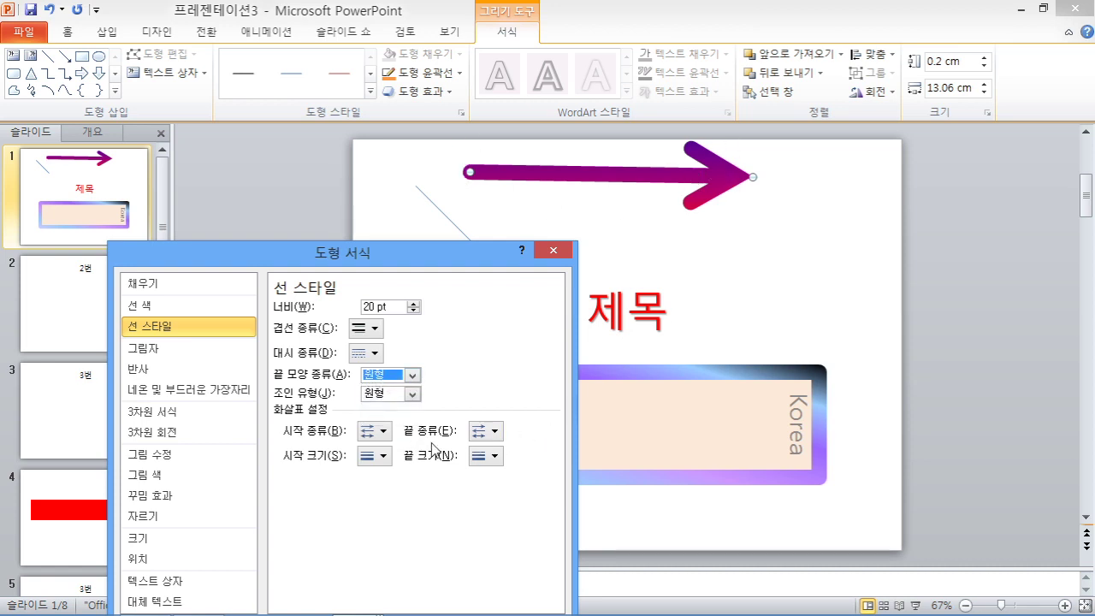
Try the triangle, stealth, diamond and oval end types on the arrow, settling on the stealth arrowhead.
click(494, 431)
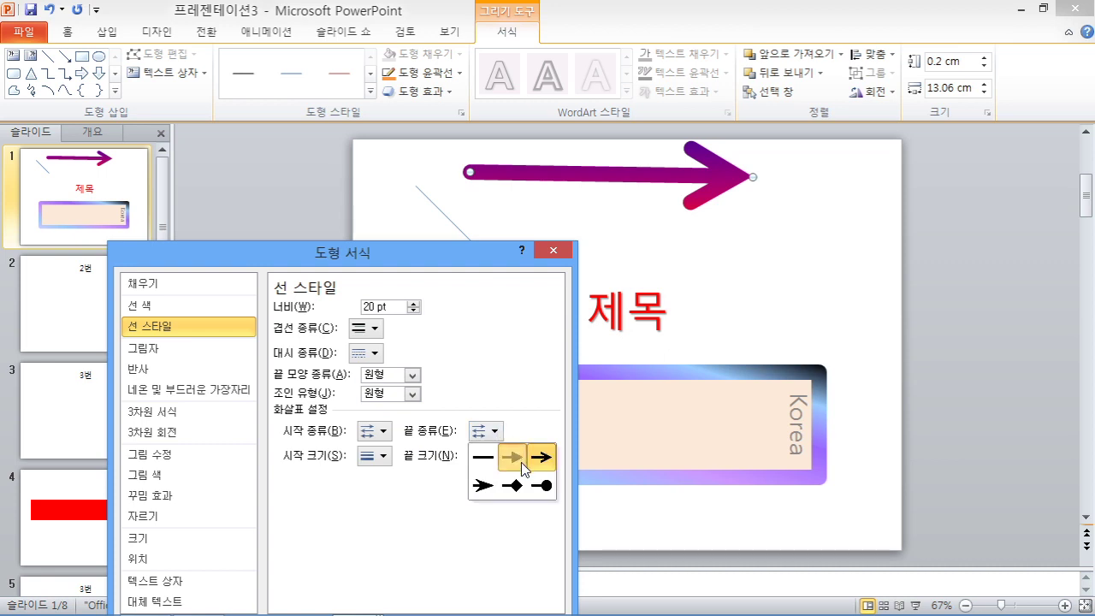
click(518, 460)
click(493, 431)
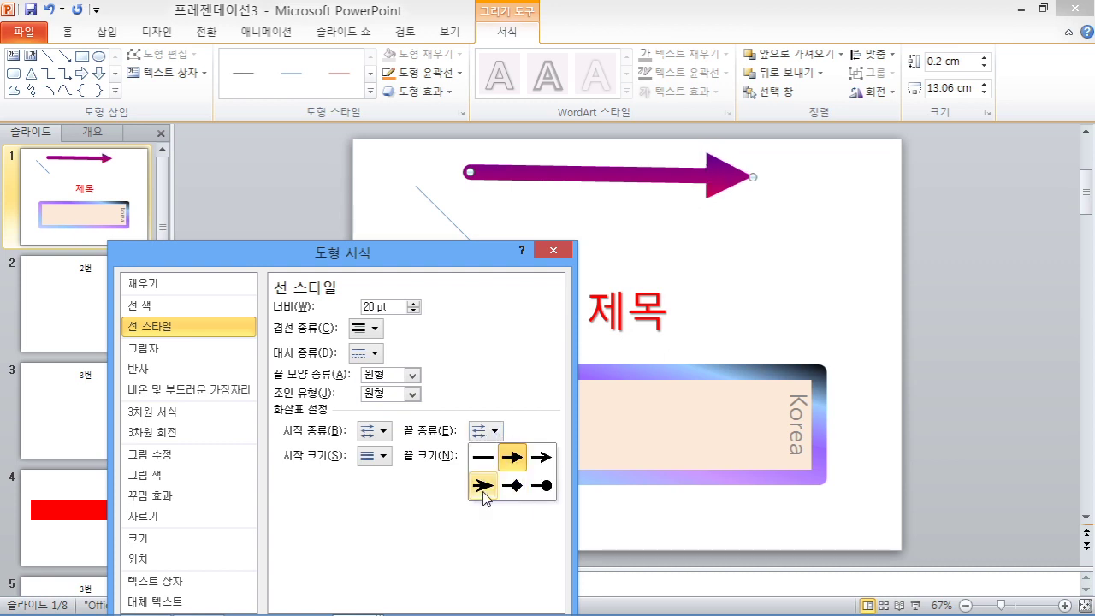
click(484, 486)
click(492, 432)
click(513, 486)
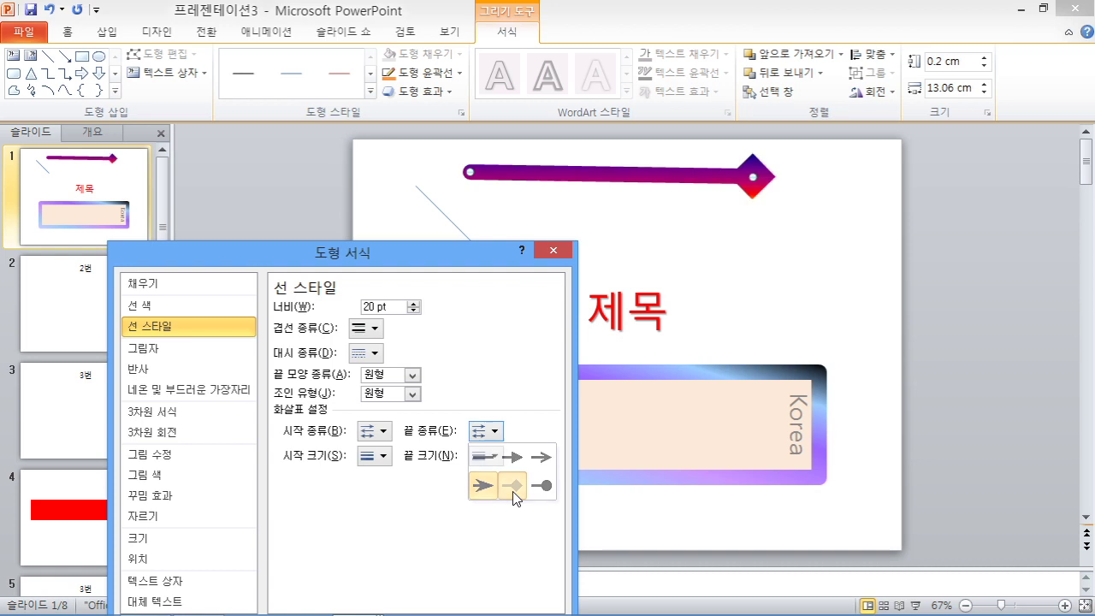
click(492, 432)
click(543, 488)
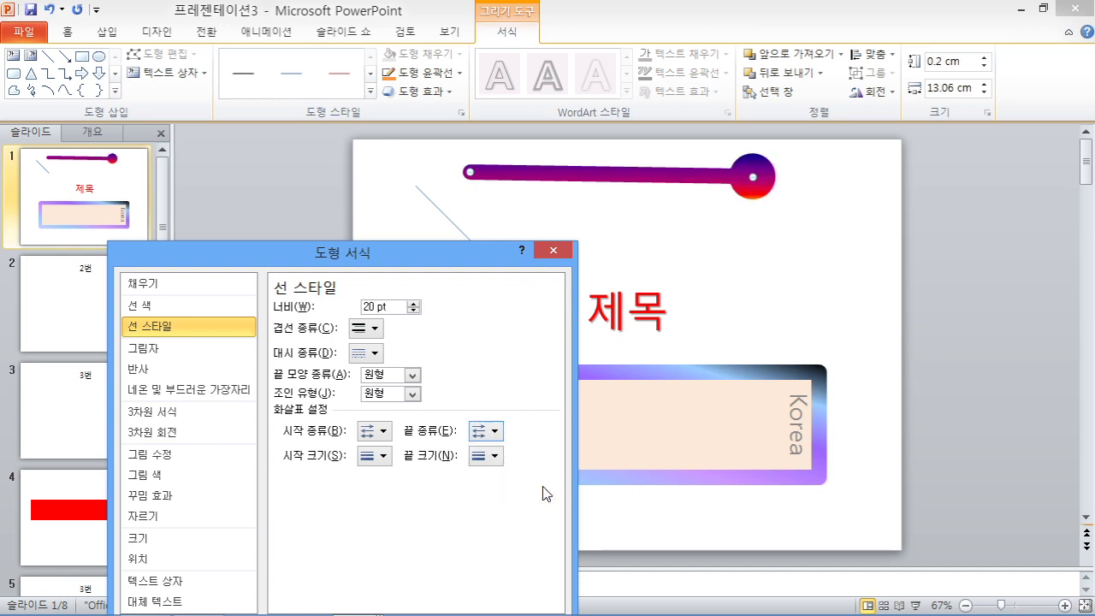
click(495, 433)
click(484, 486)
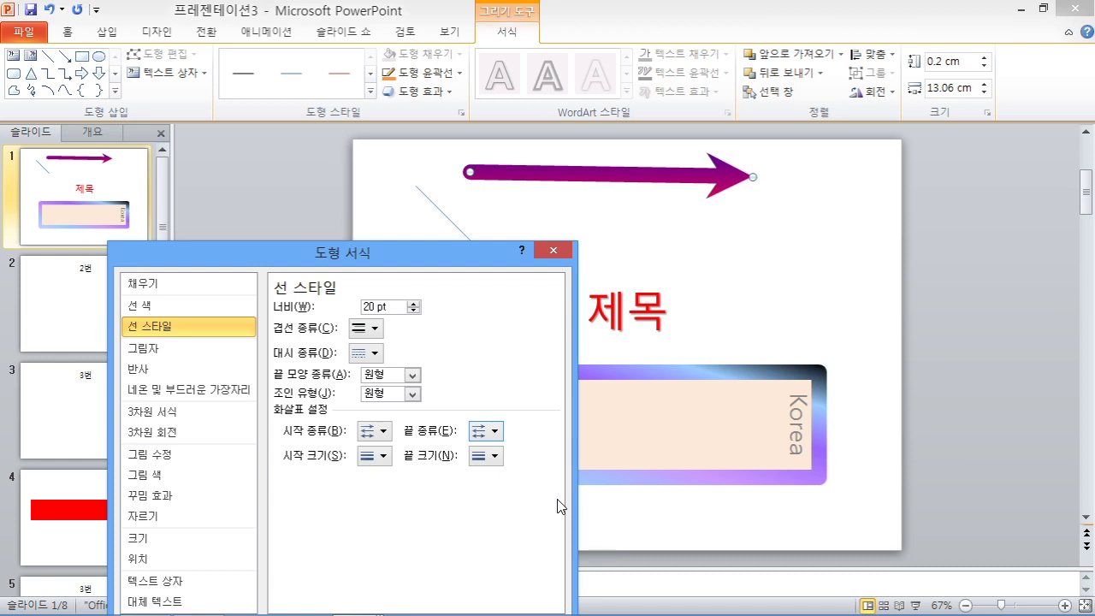
Apply the first outer shadow preset, offset diagonally to the bottom right, to the arrow.
drag(294, 251, 237, 100)
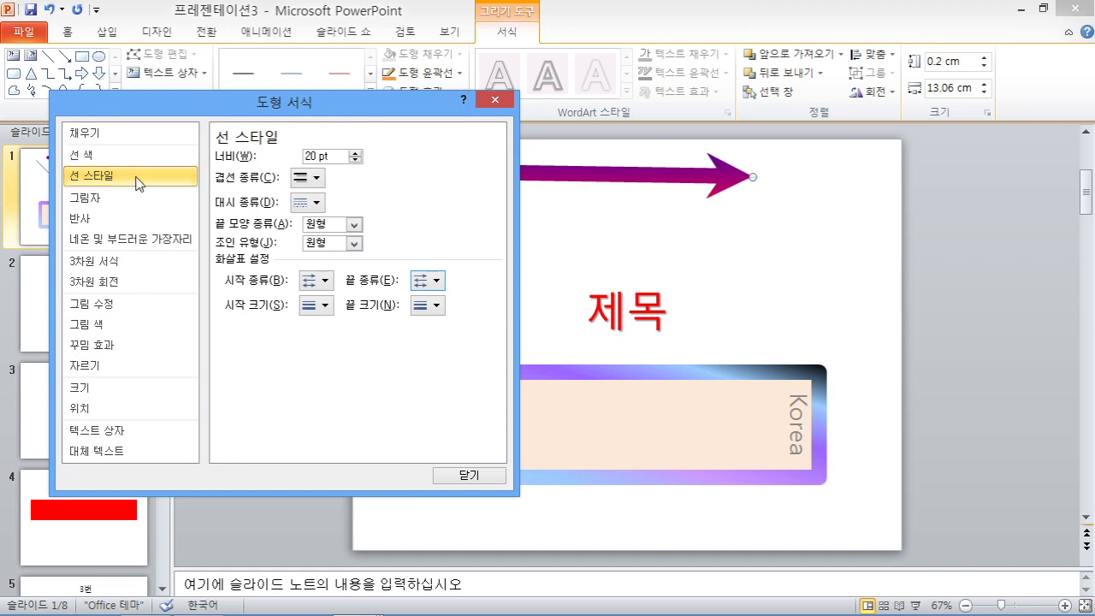
click(137, 209)
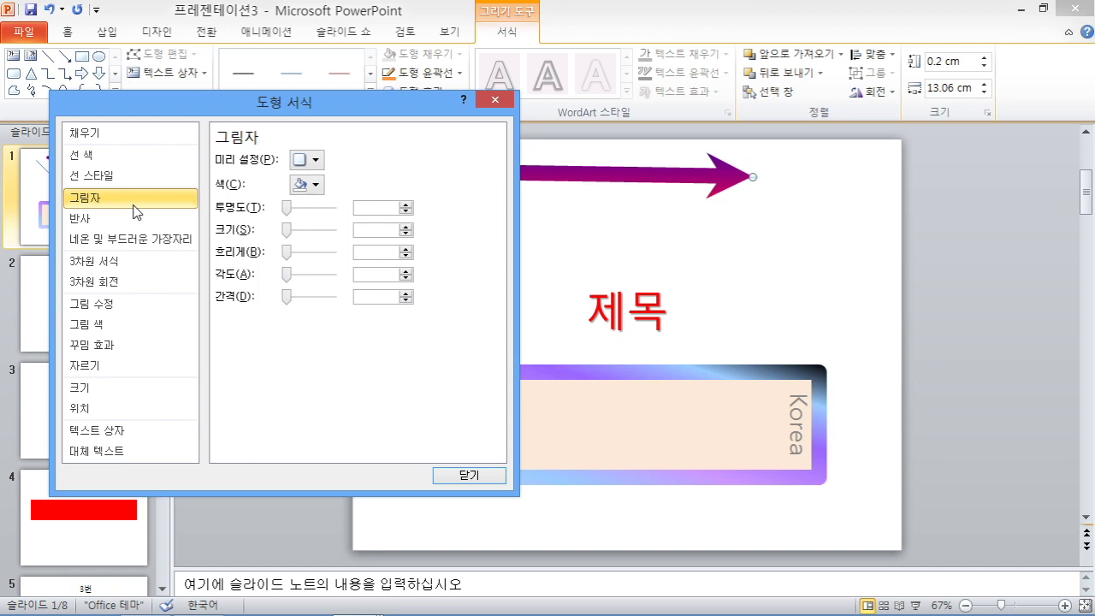
click(318, 164)
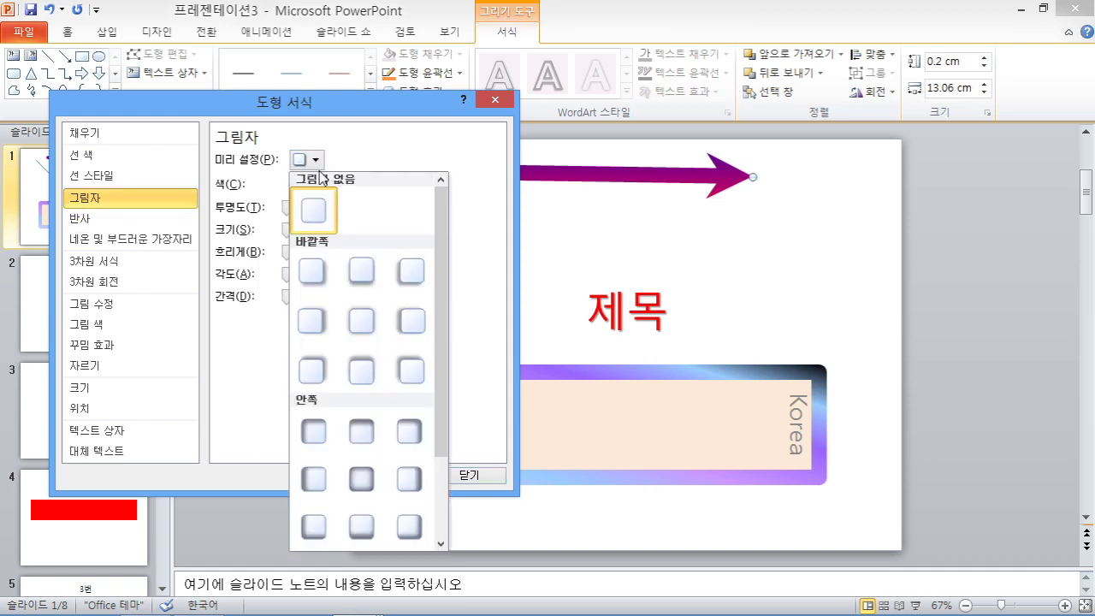
click(311, 274)
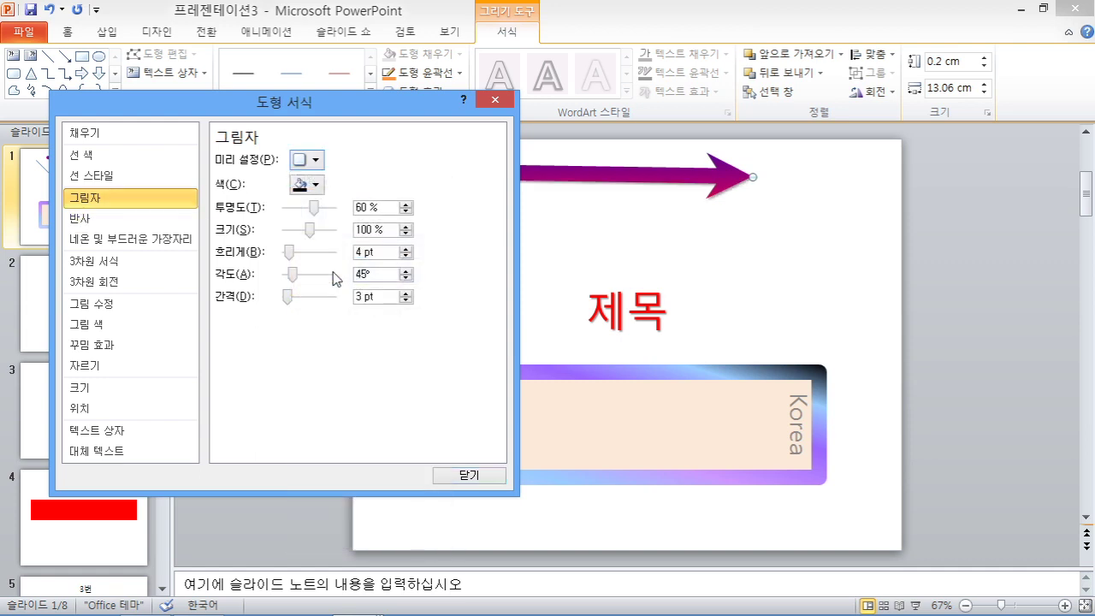
Try the upper-left diagonal and below perspective shadow presets on the arrow and return it to the first outer preset.
click(310, 160)
scroll(402, 419, down, 3)
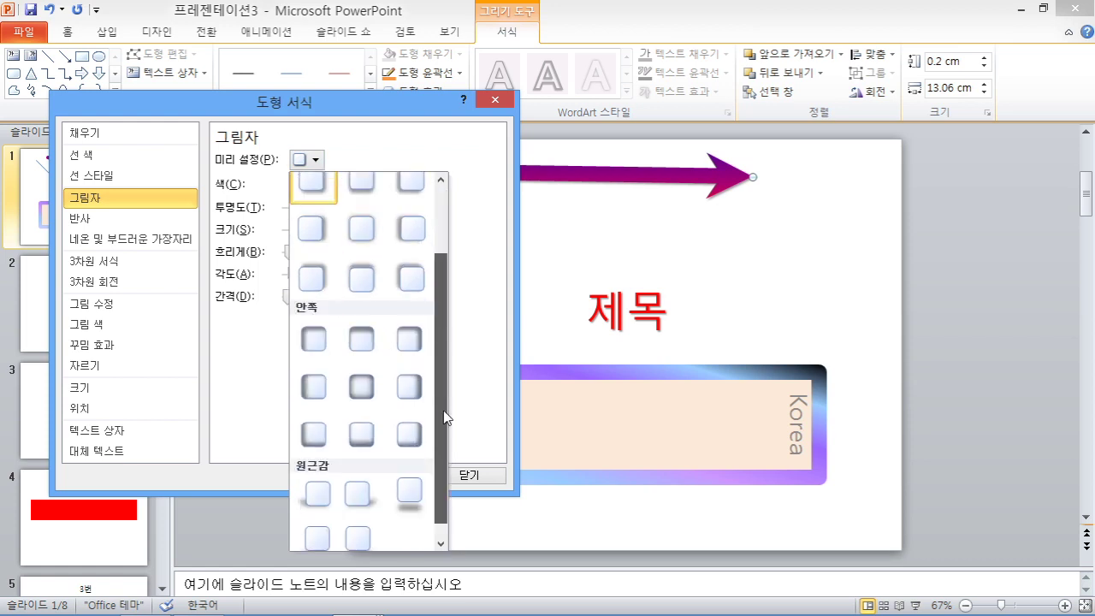
click(311, 480)
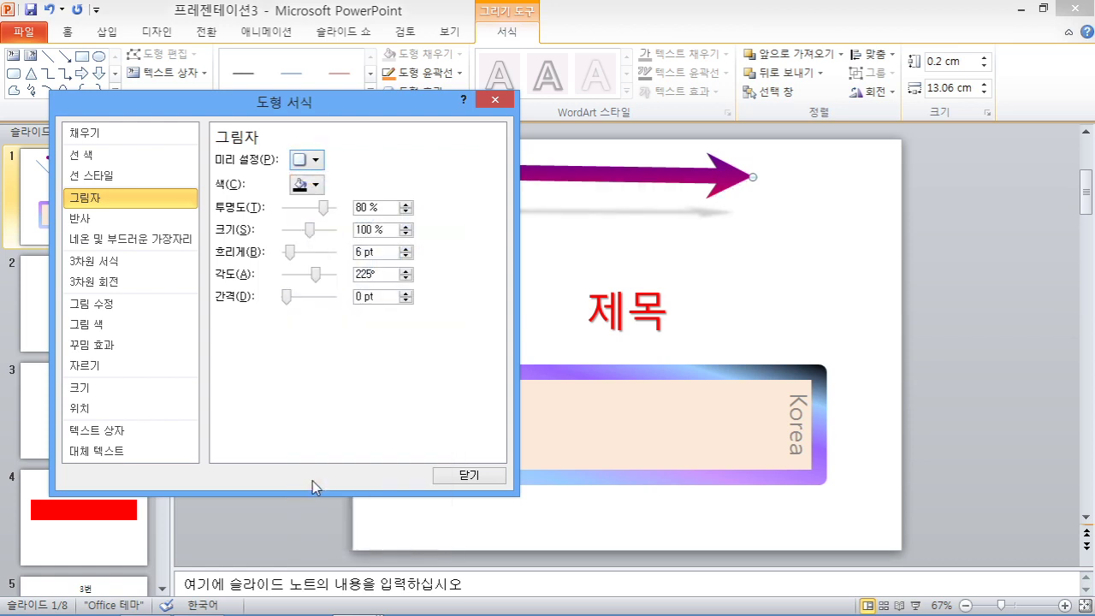
click(315, 159)
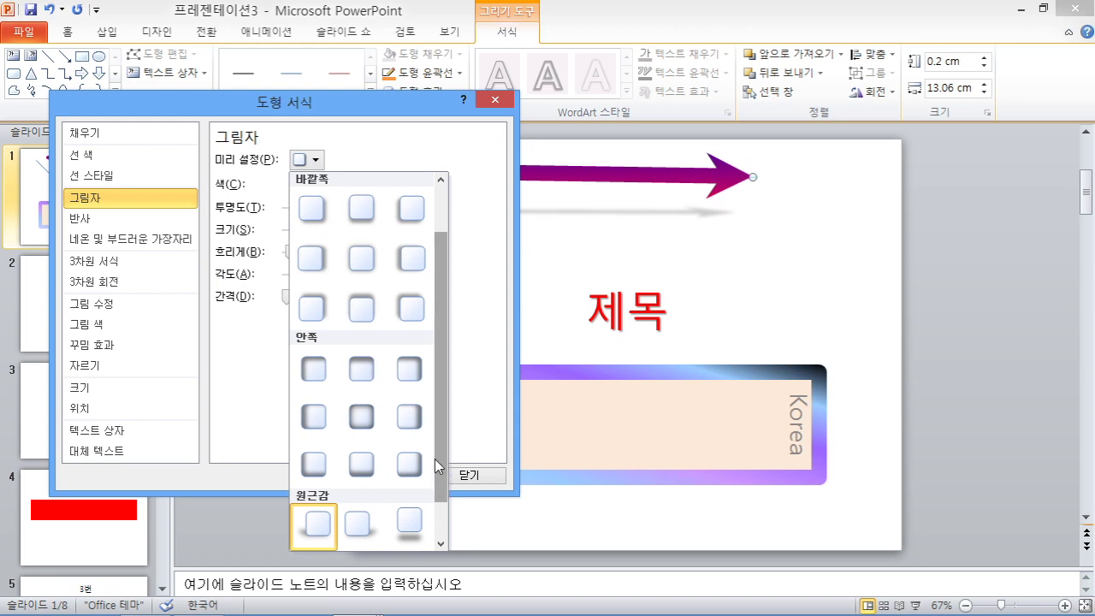
drag(438, 459, 430, 503)
click(419, 487)
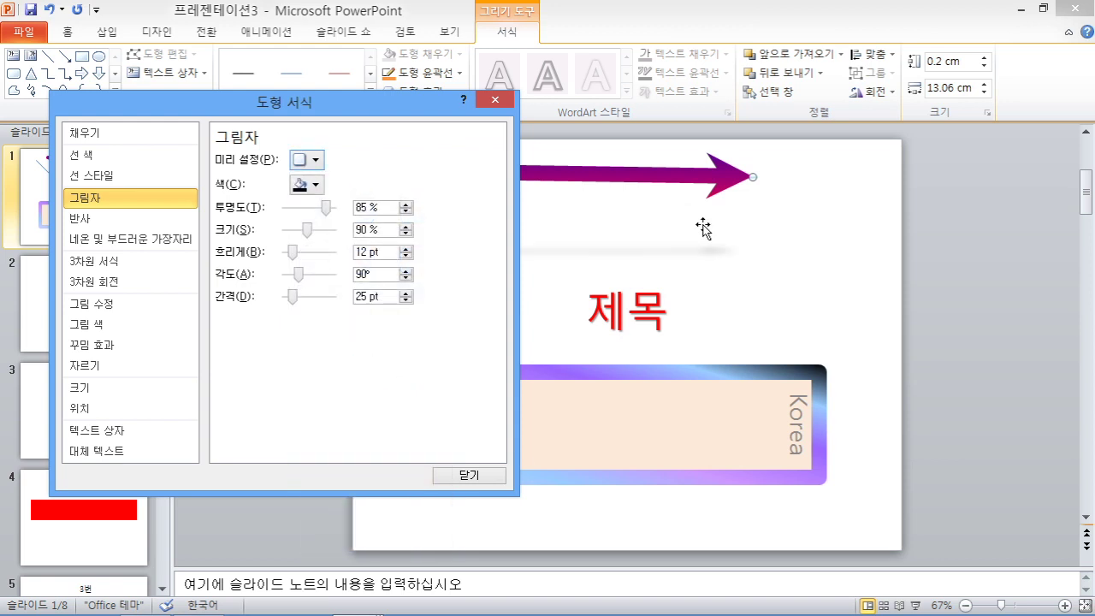
click(315, 159)
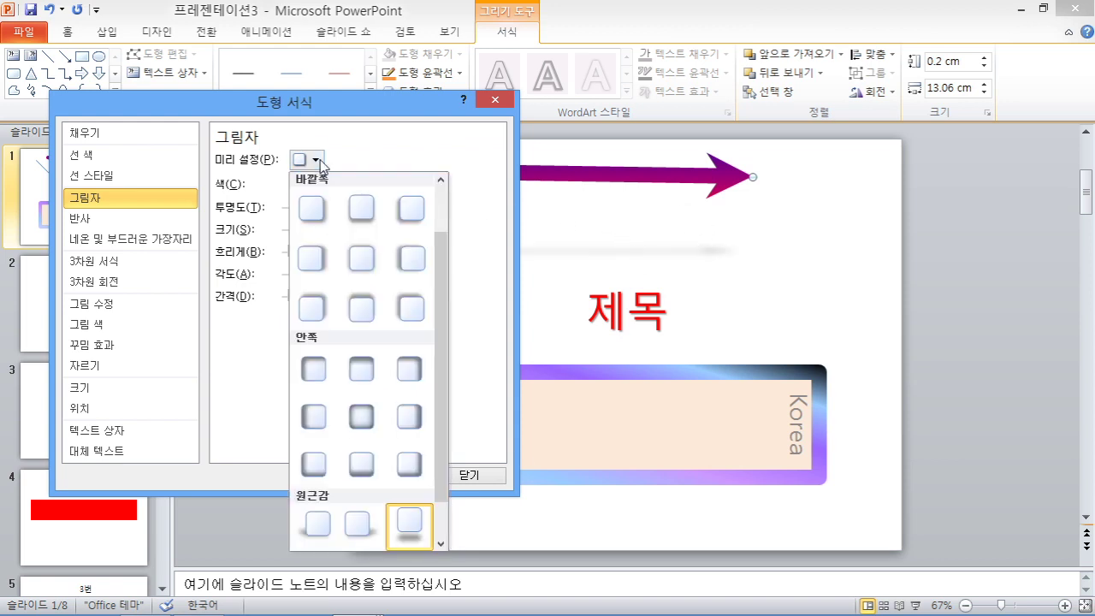
click(311, 213)
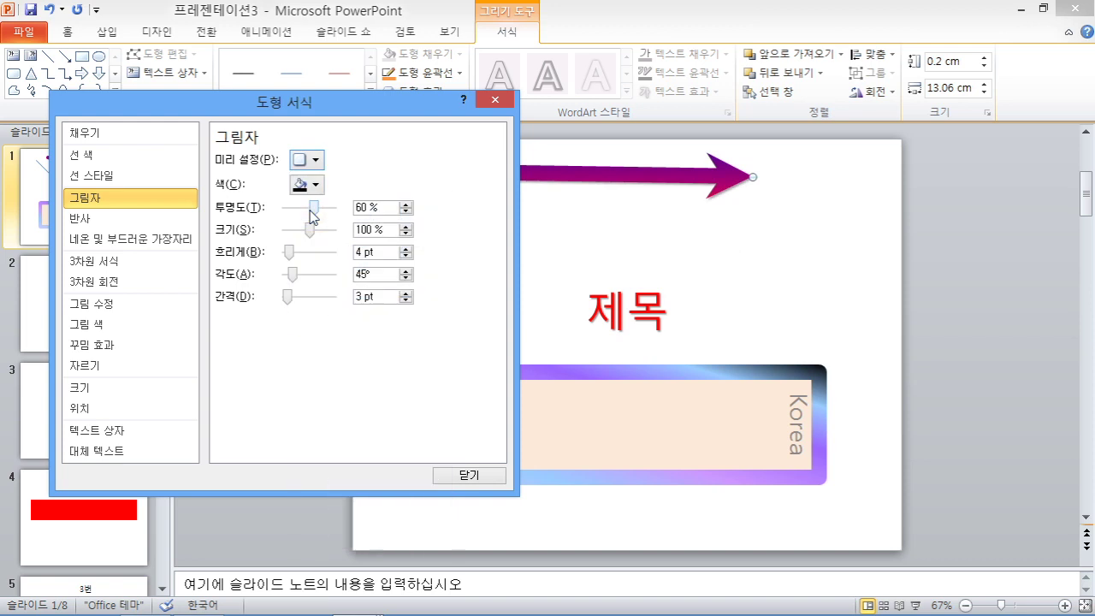
Try the first inner shadow preset on the arrow and restore the bottom-right outer shadow.
click(306, 160)
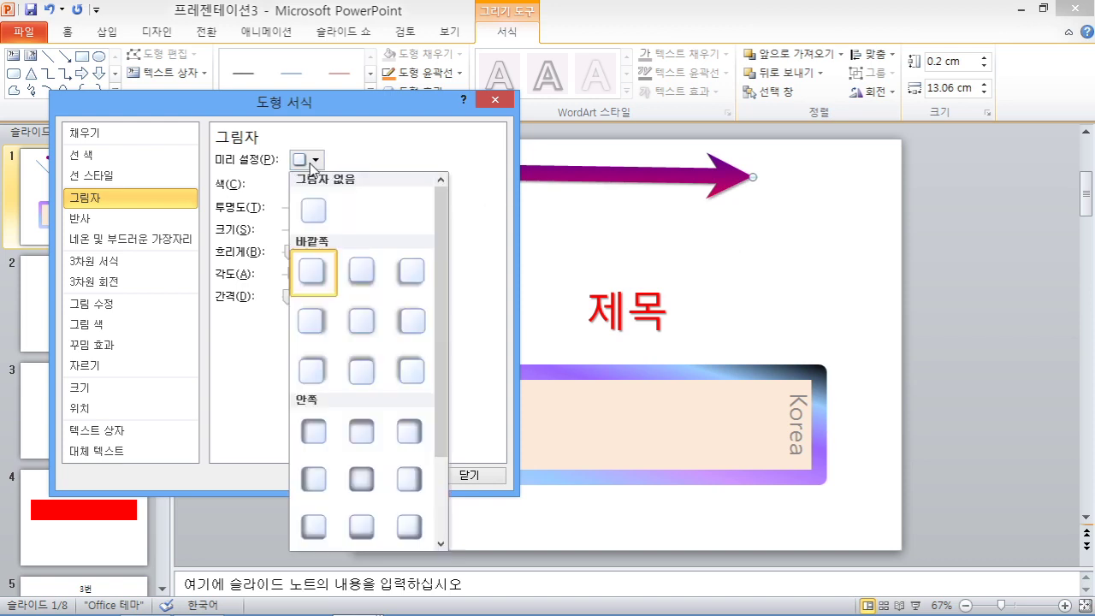
click(316, 431)
click(315, 160)
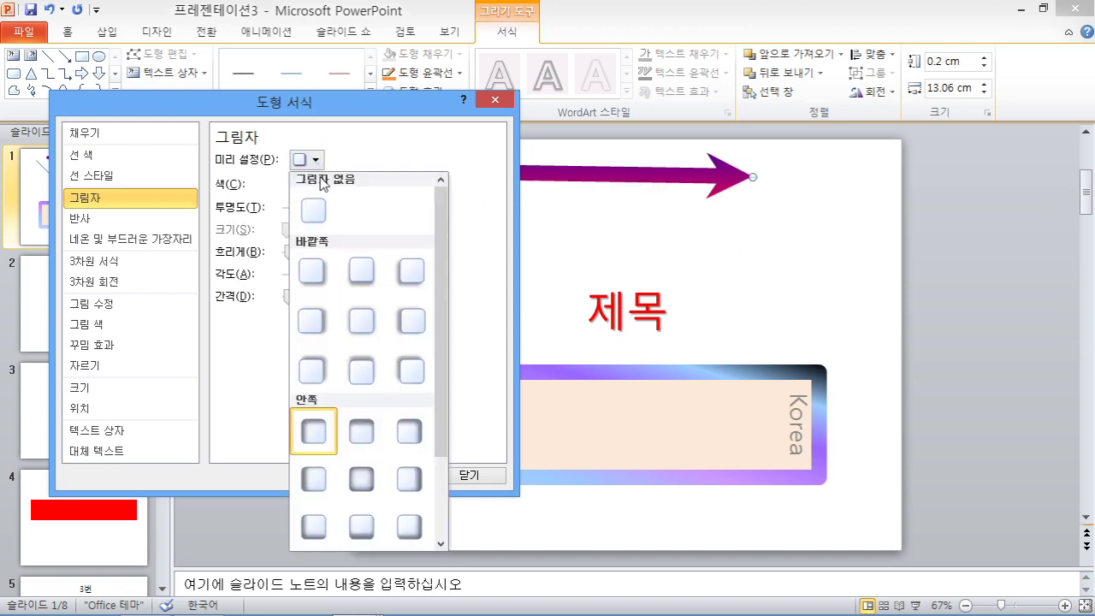
click(310, 276)
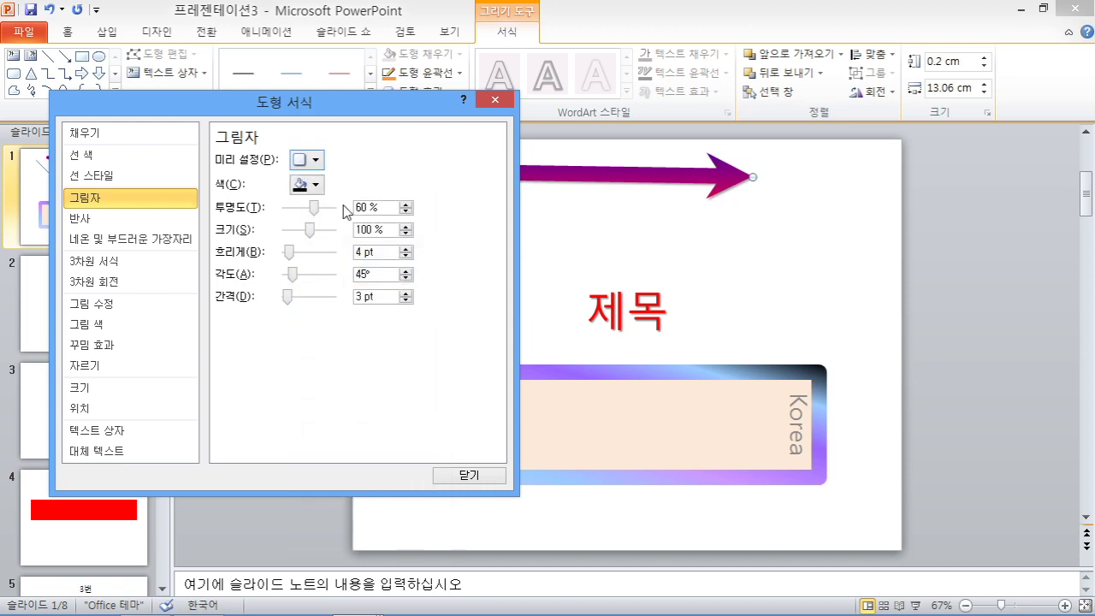
Try several reflection variations on the arrow, including the full-size touching one, settling on the half reflection, touching.
click(93, 225)
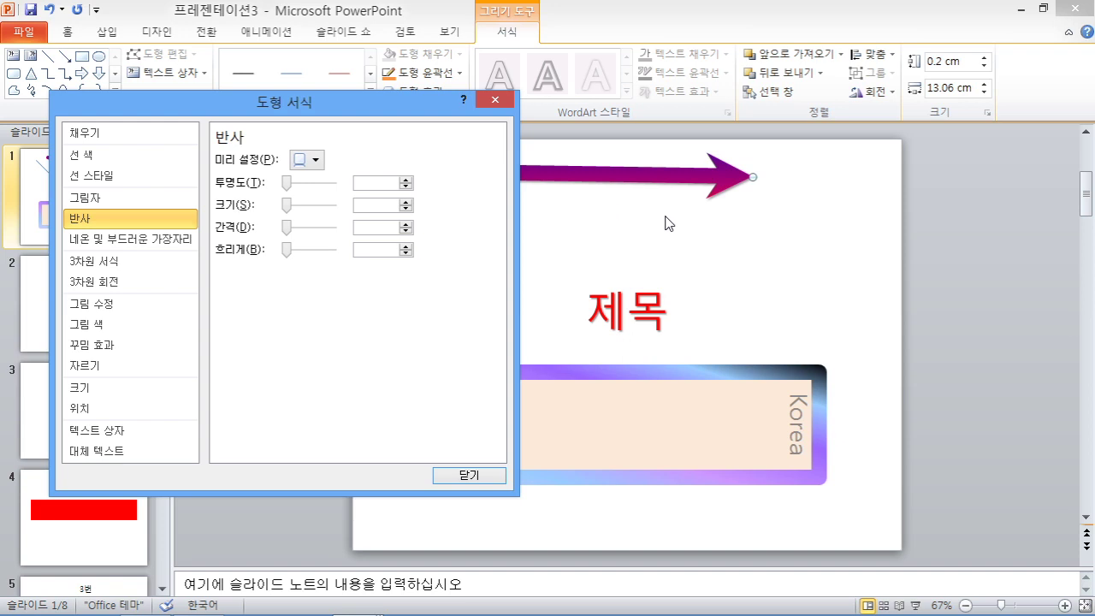
click(315, 161)
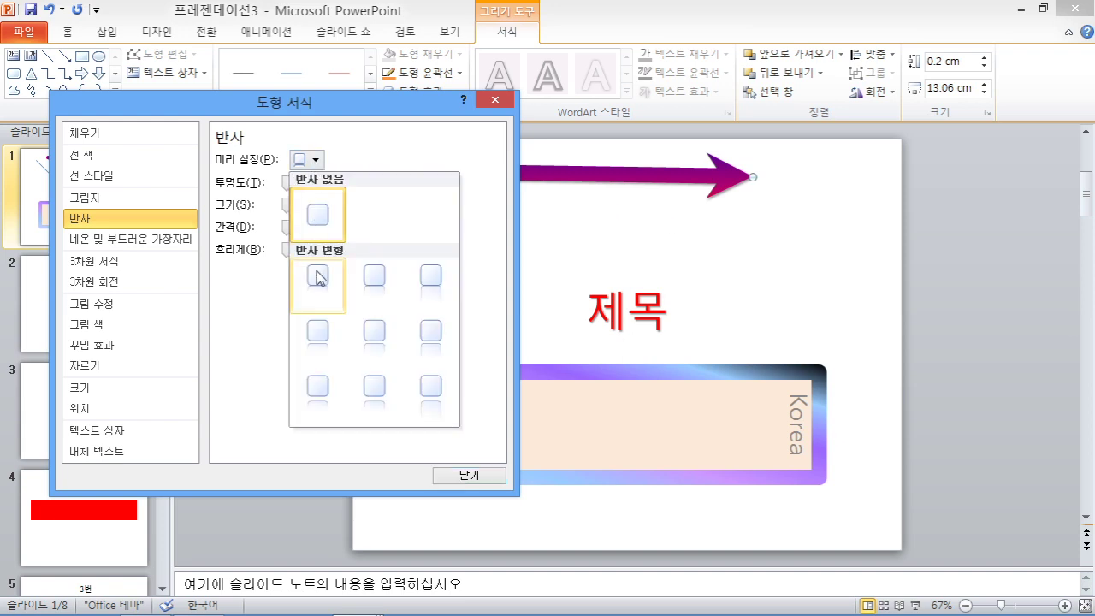
click(318, 281)
click(315, 160)
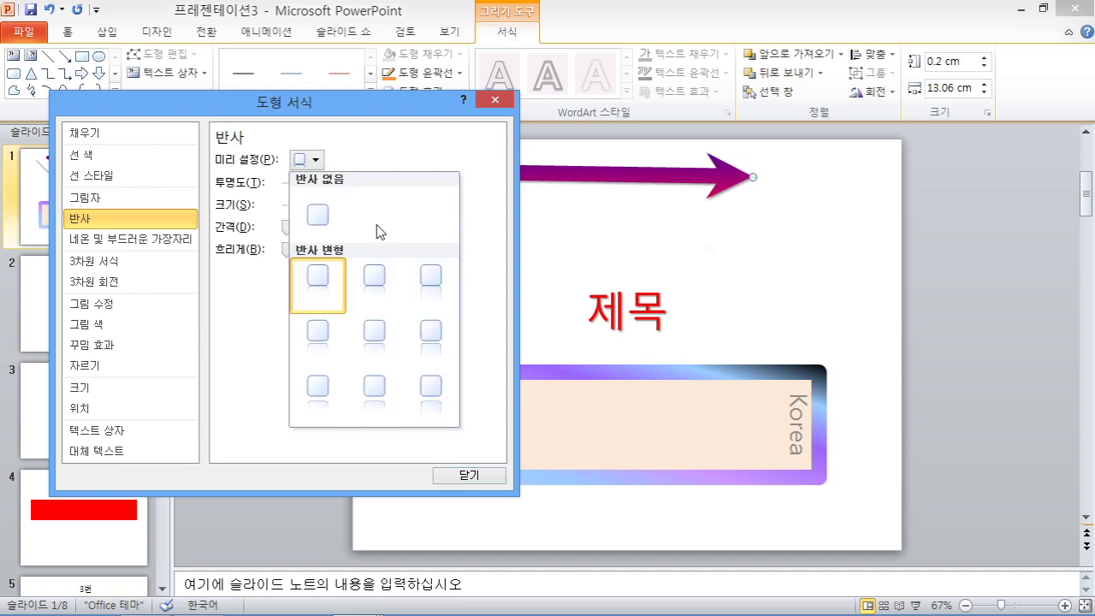
click(440, 391)
click(313, 160)
click(430, 285)
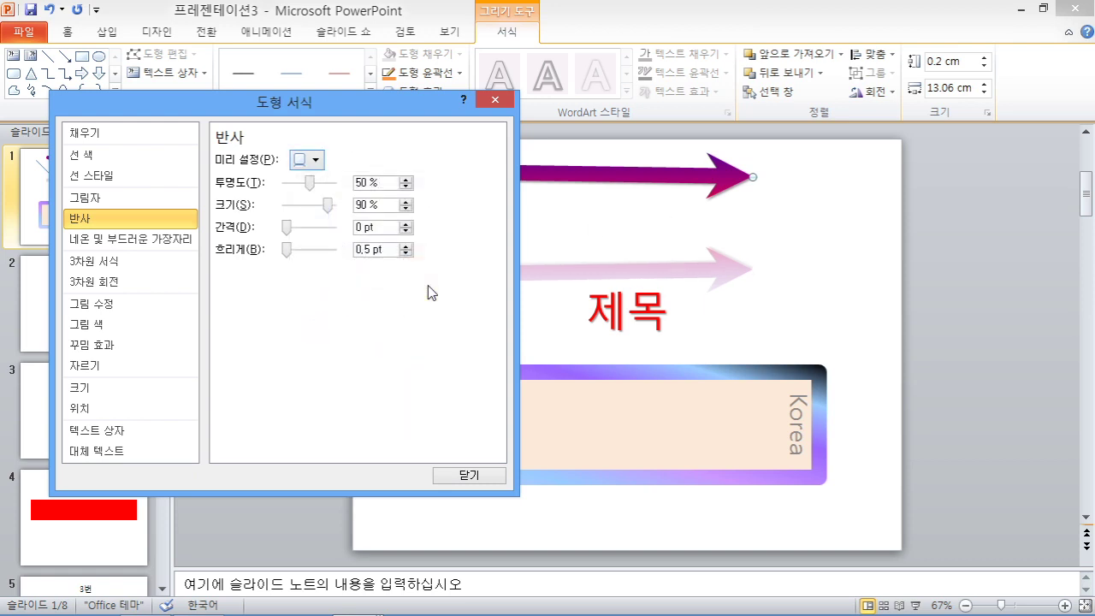
click(315, 161)
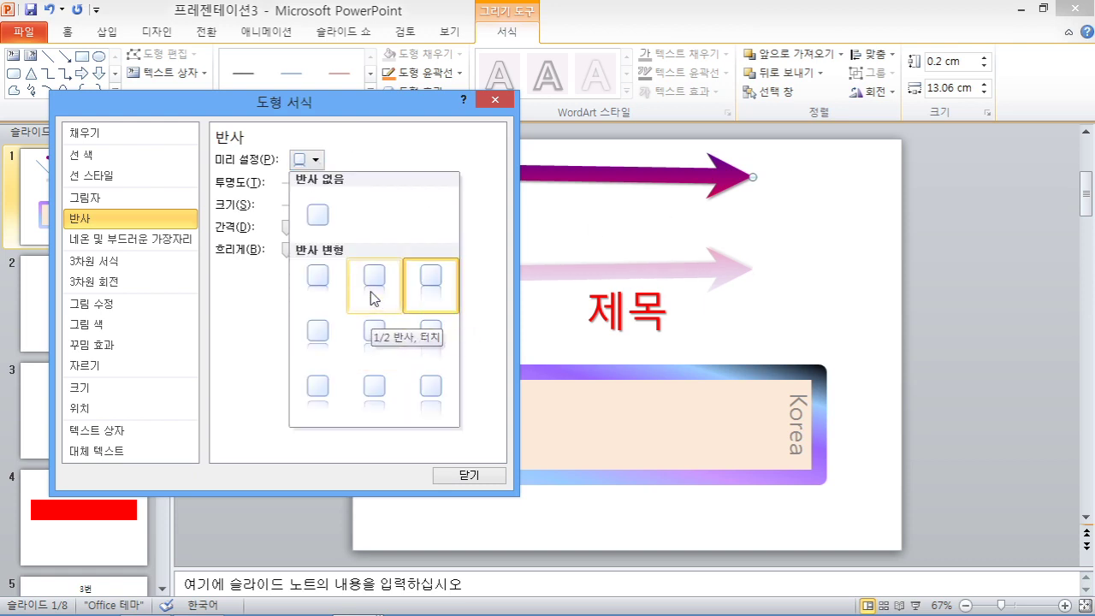
click(371, 291)
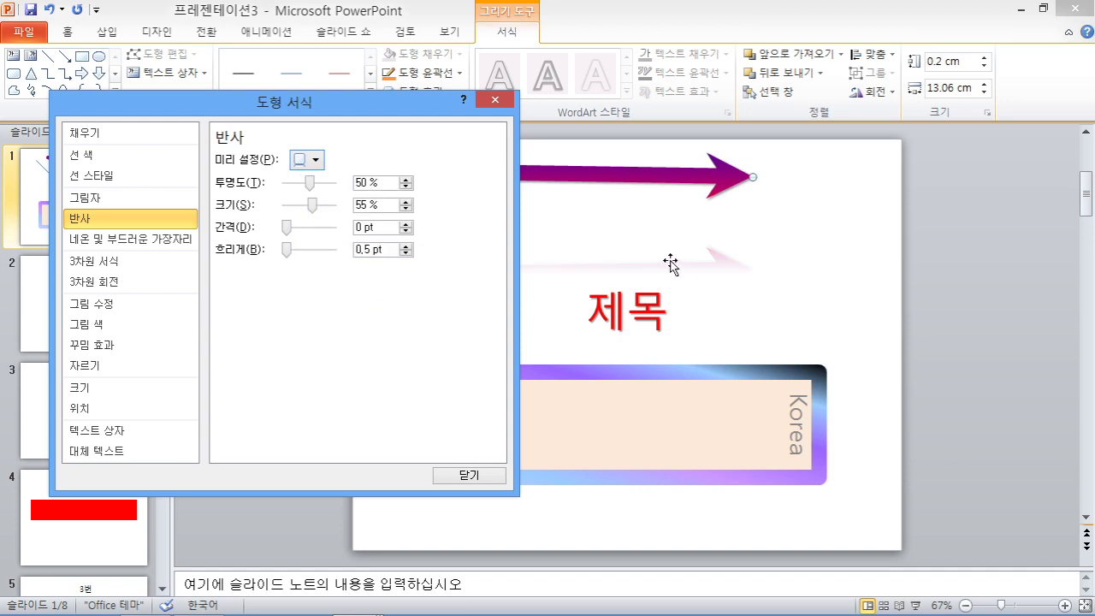
Apply the red 5 pt glow preset to the arrow.
click(146, 247)
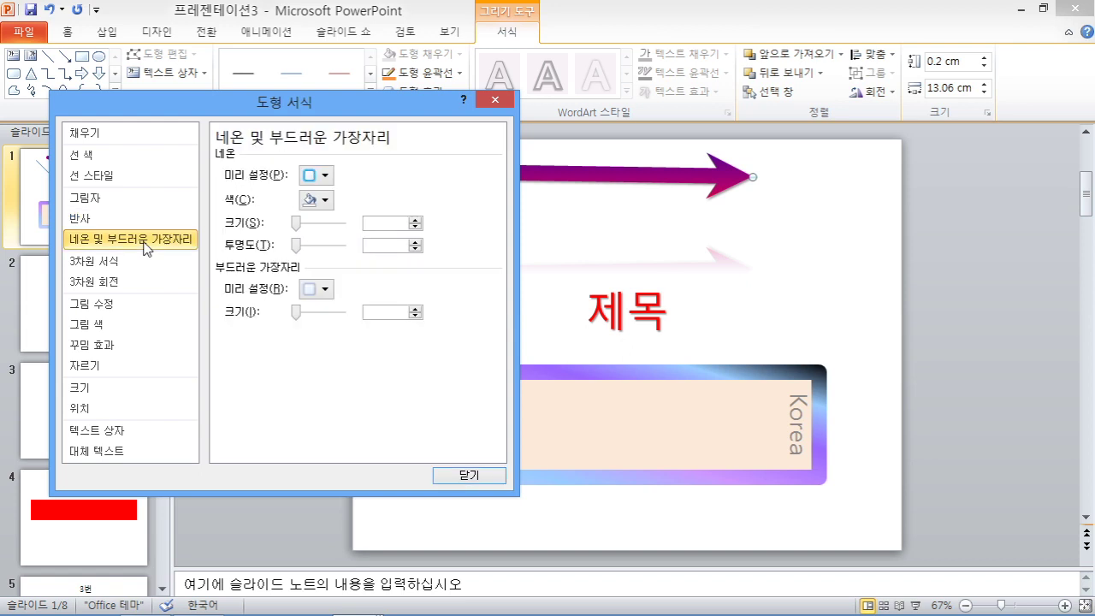
click(326, 176)
click(366, 294)
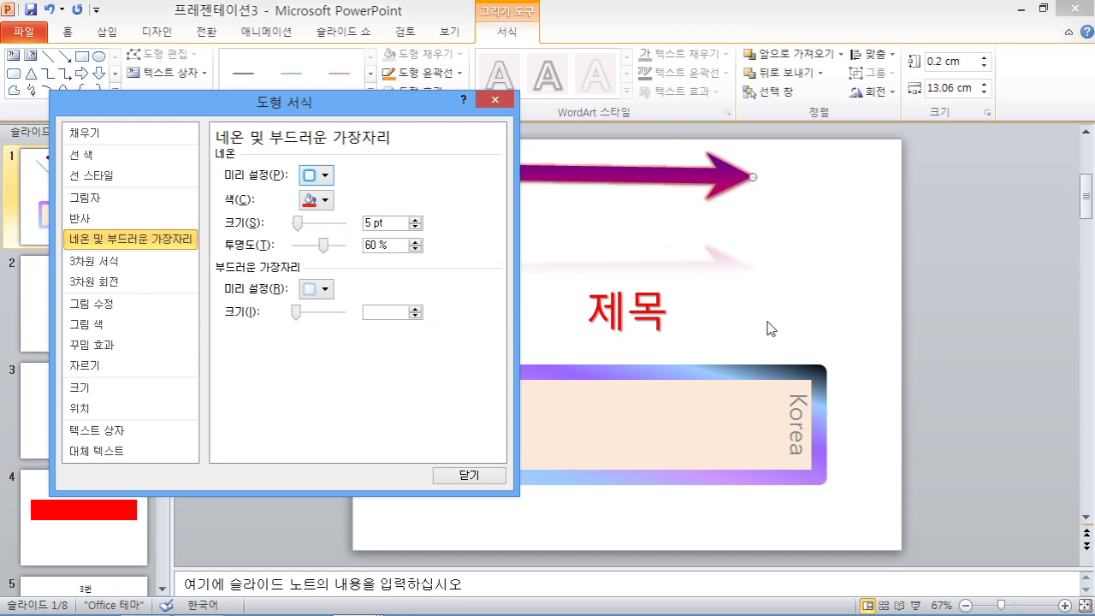
Apply the blue 18 pt glow preset to the text box containing Korea.
click(762, 377)
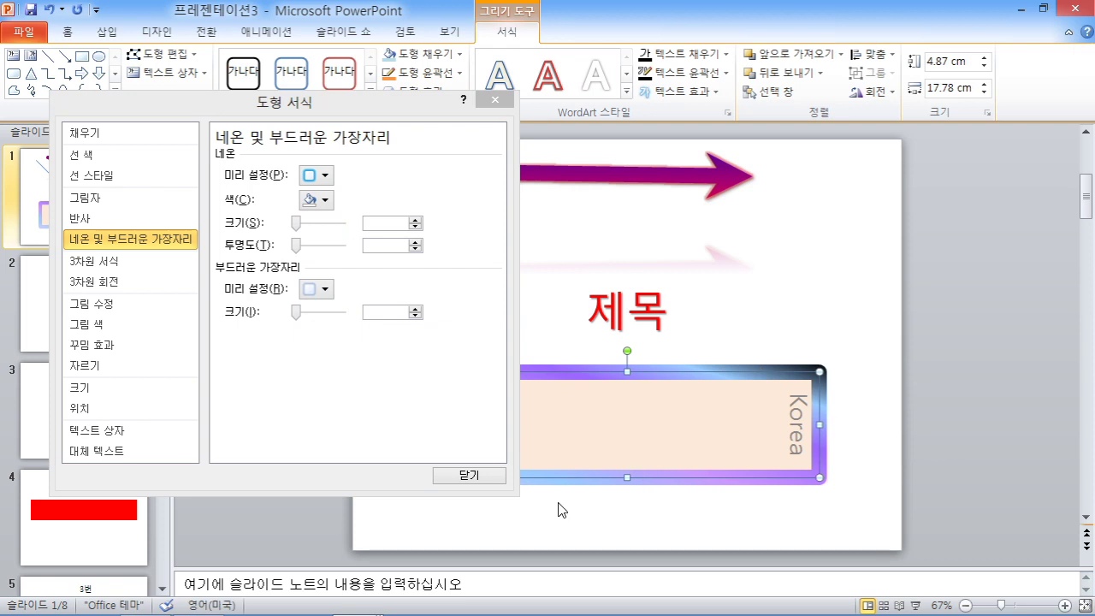
click(326, 177)
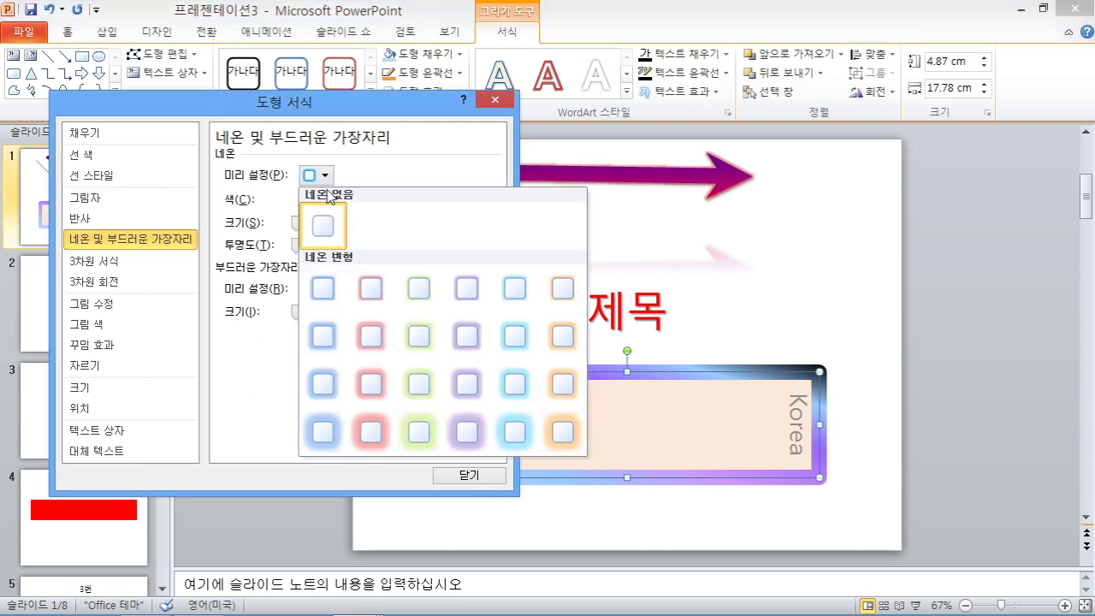
click(330, 430)
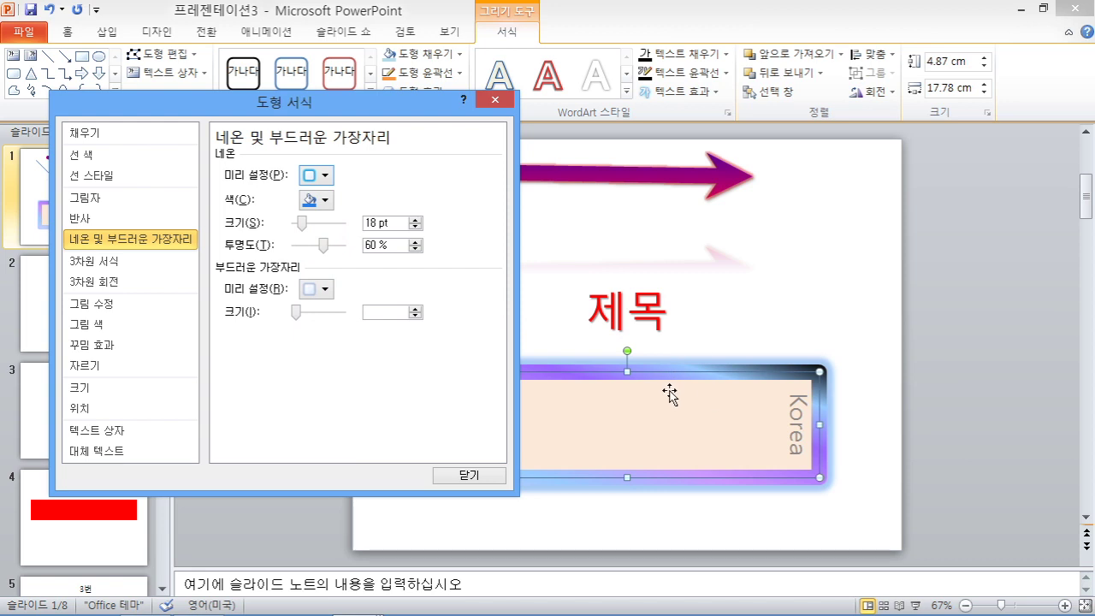
Set the Korea text box's top bevel to 200 pt wide and 200 pt high in its 3-D format.
click(129, 269)
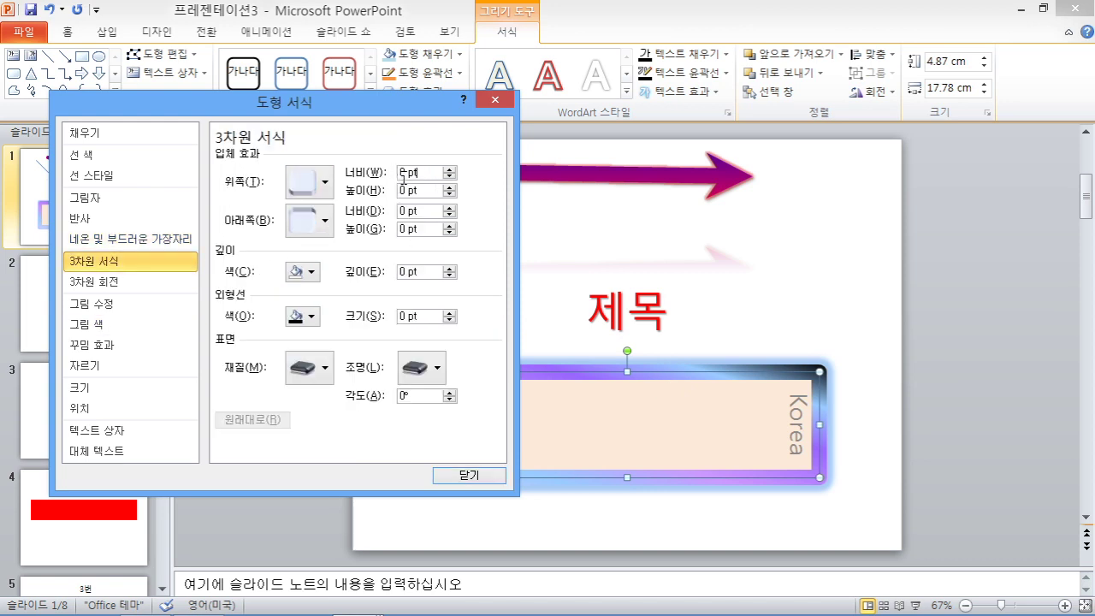
text(200)
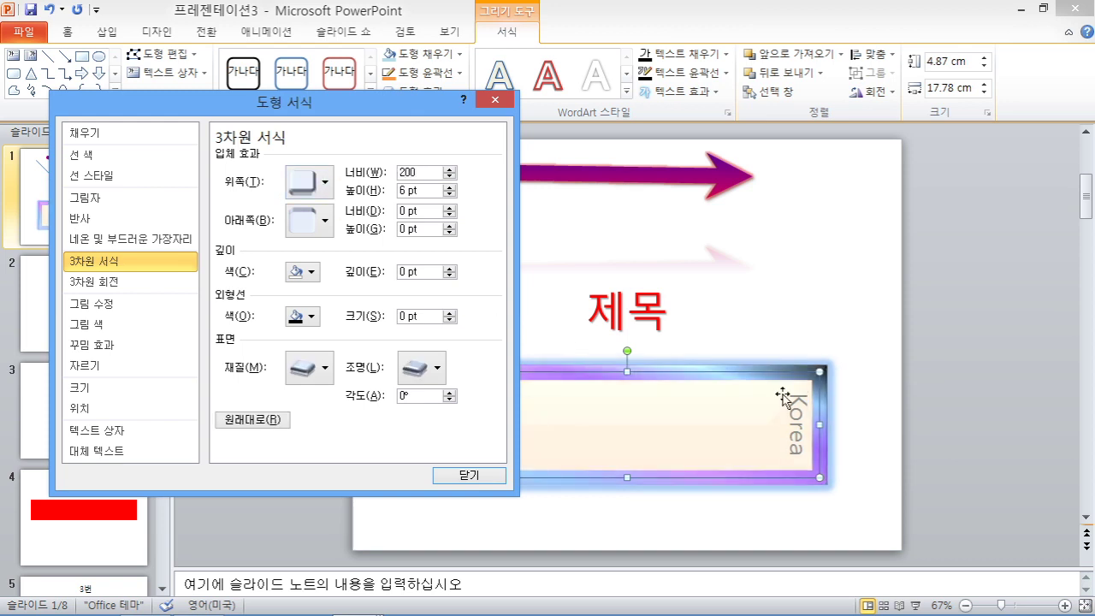
click(421, 192)
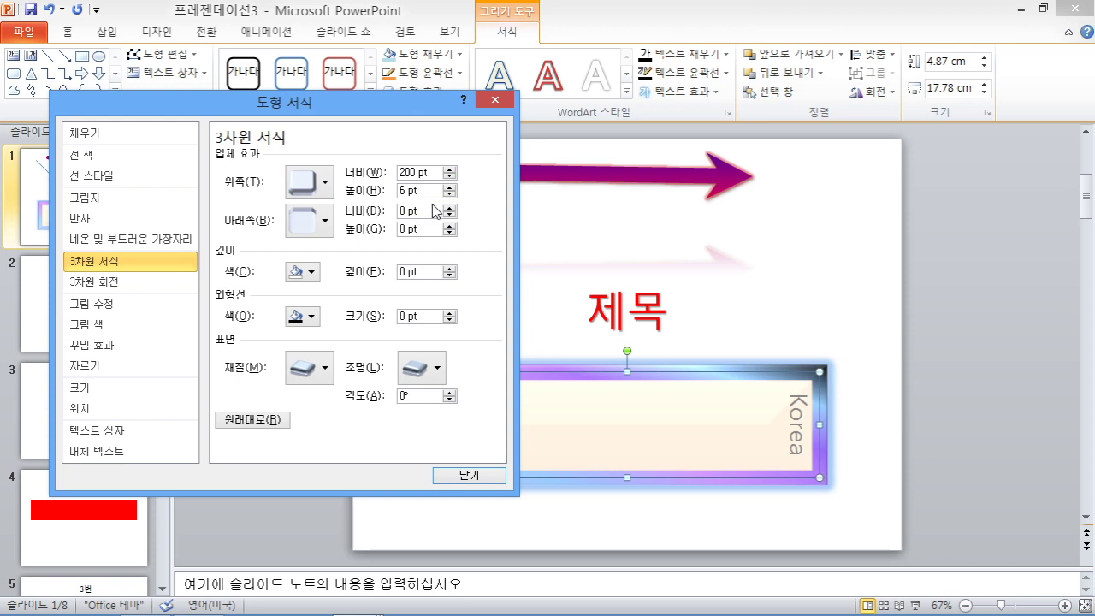
key(BackSpace)
key(BackSpace)
key(BackSpace)
text(200)
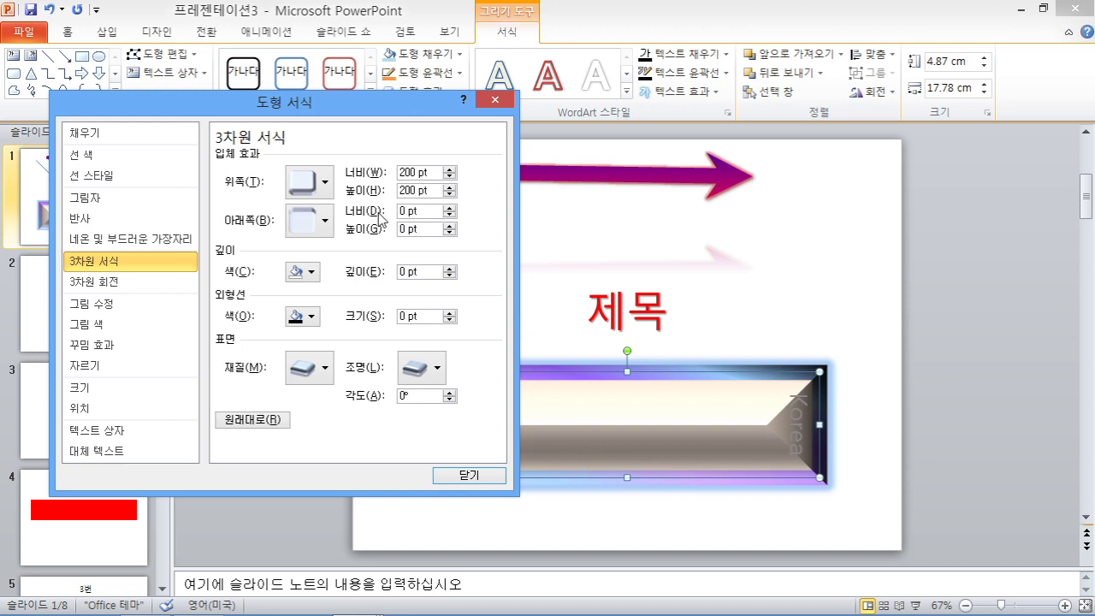
Set the text box's bottom bevel width and height to 200 pt, close the shape formatting and deselect the box.
text(200)
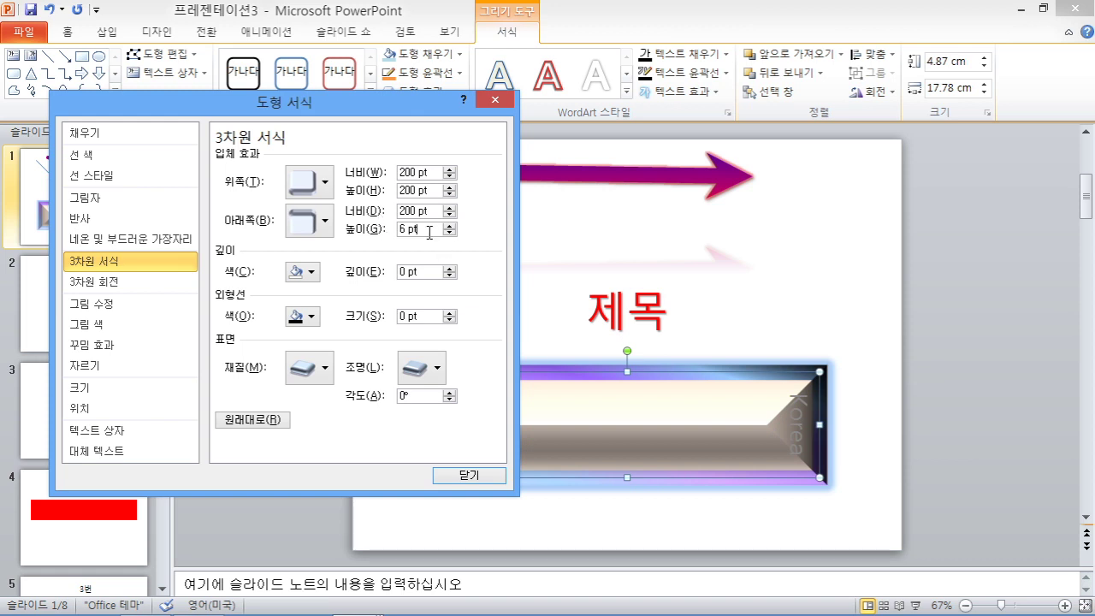
text(200)
click(430, 210)
click(477, 476)
click(642, 505)
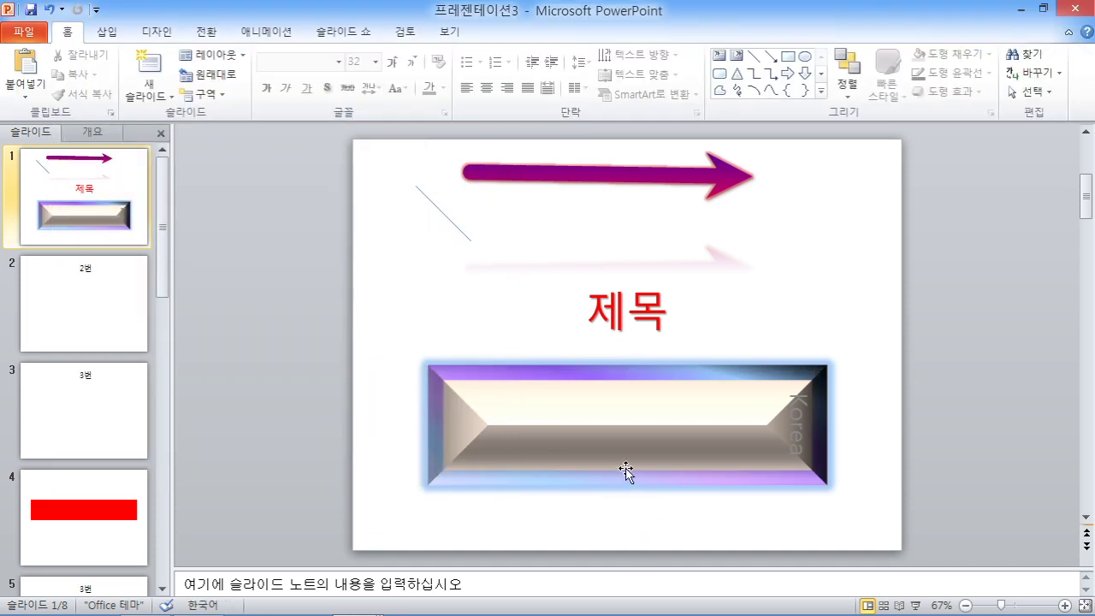
Draw a circle above the beveled text box, over the lower part of the thin diagonal line.
click(107, 32)
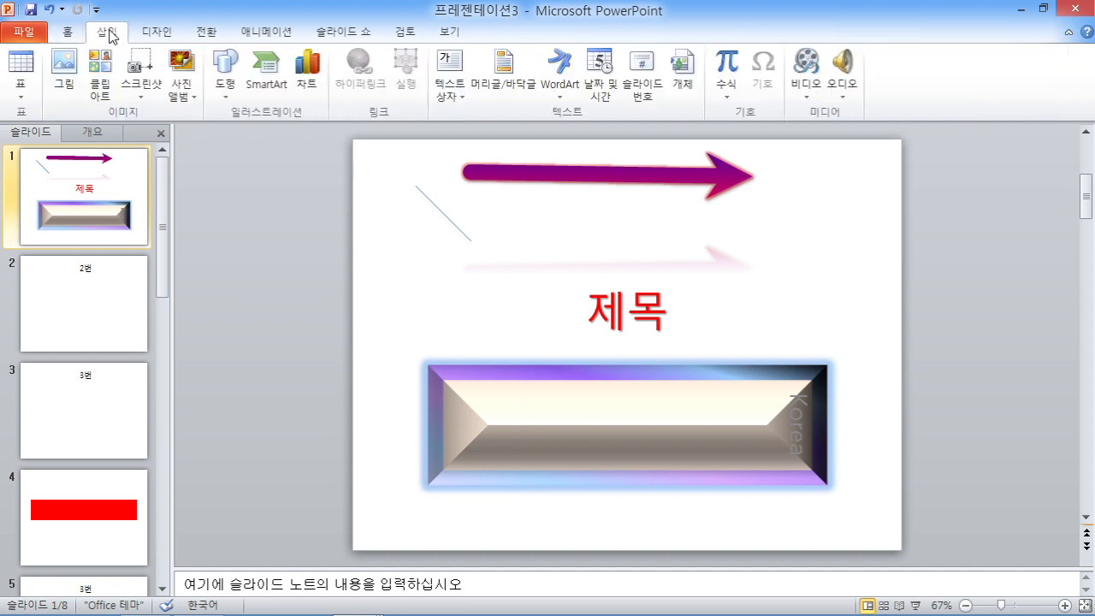
click(225, 93)
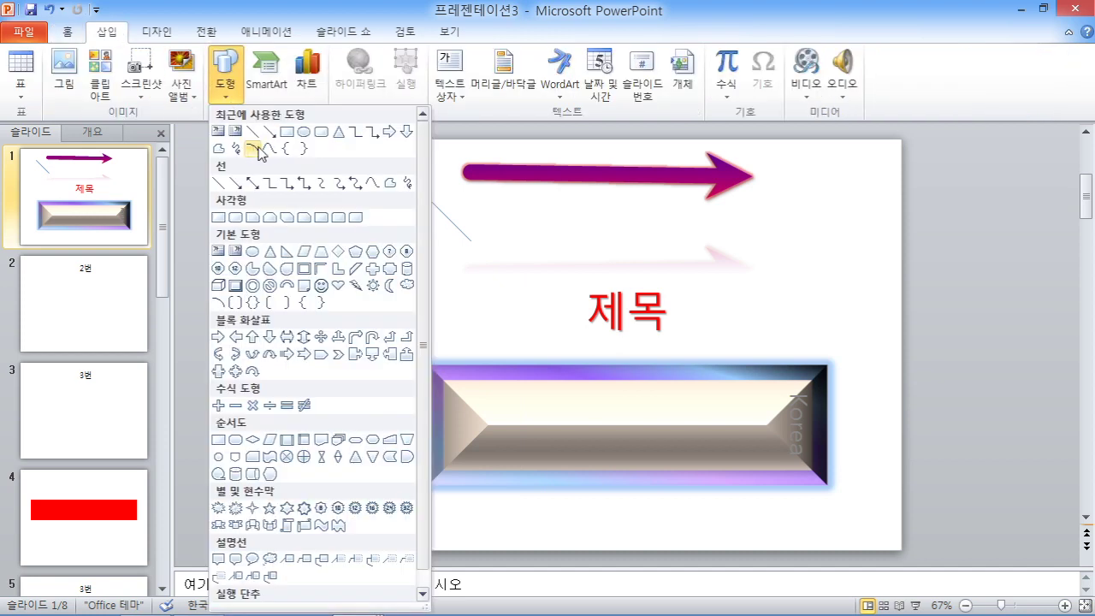
click(301, 139)
drag(385, 217, 490, 319)
Give the circle a top bevel 200 pt wide and 206 pt high in its 3-D format.
right_click(453, 274)
click(511, 559)
drag(193, 106, 640, 133)
click(569, 292)
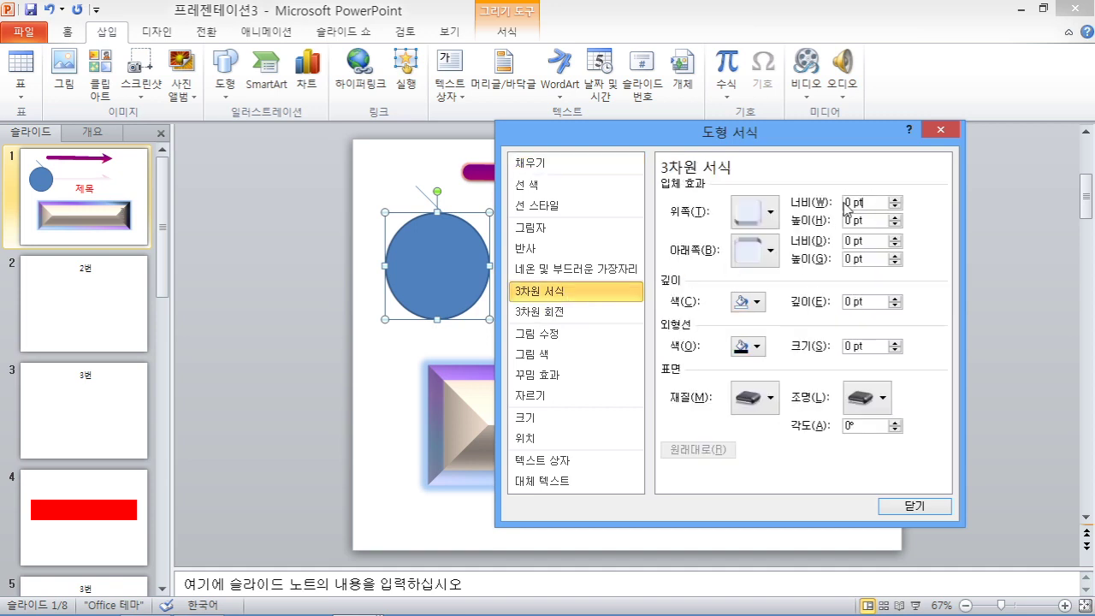
text(2000)
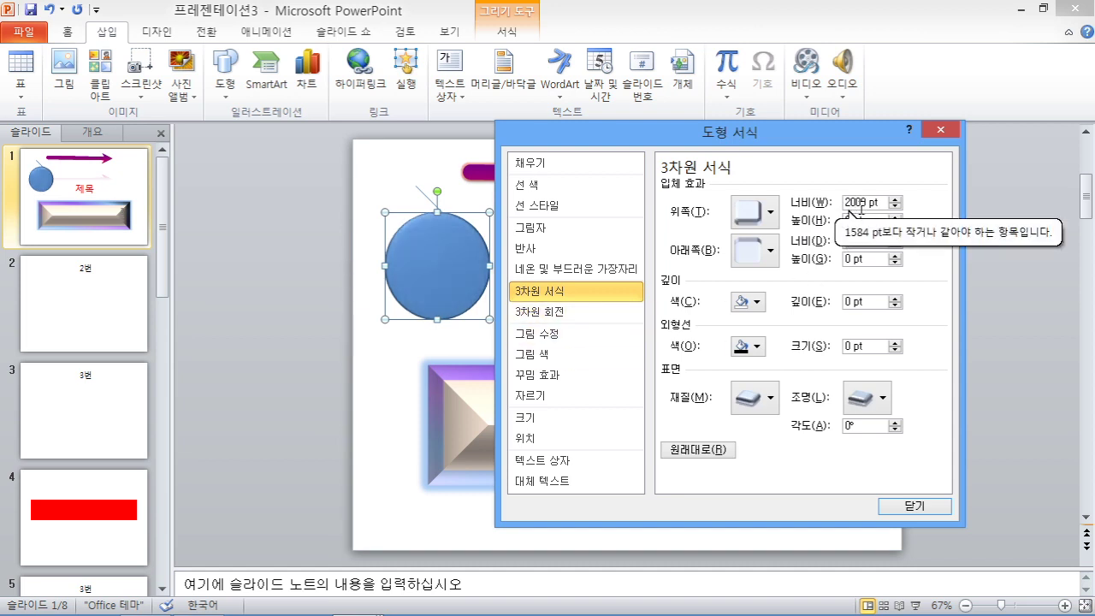
key(BackSpace)
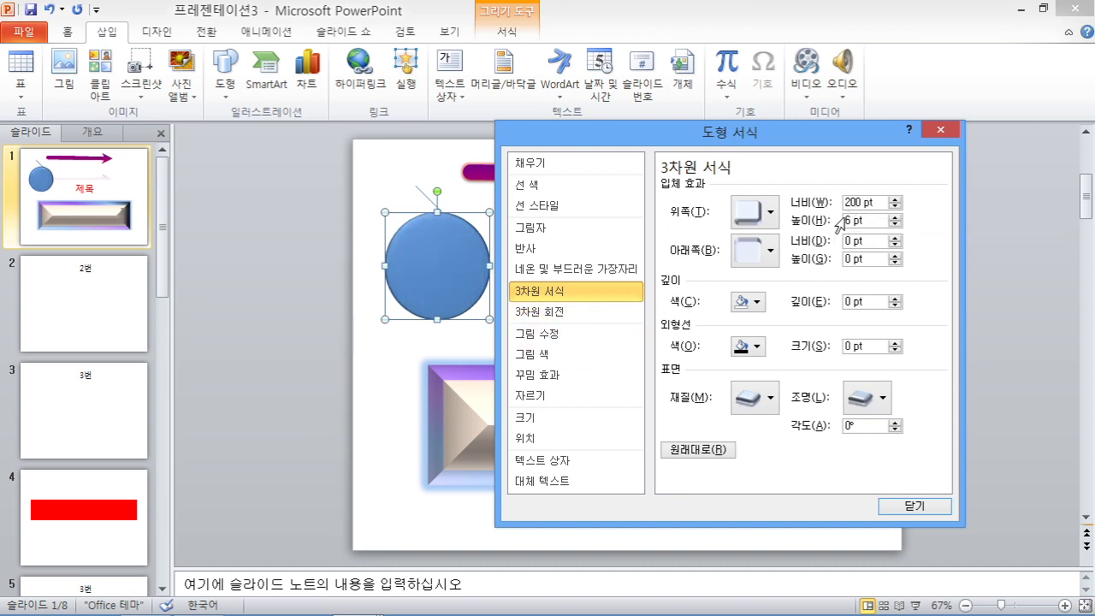
text(20)
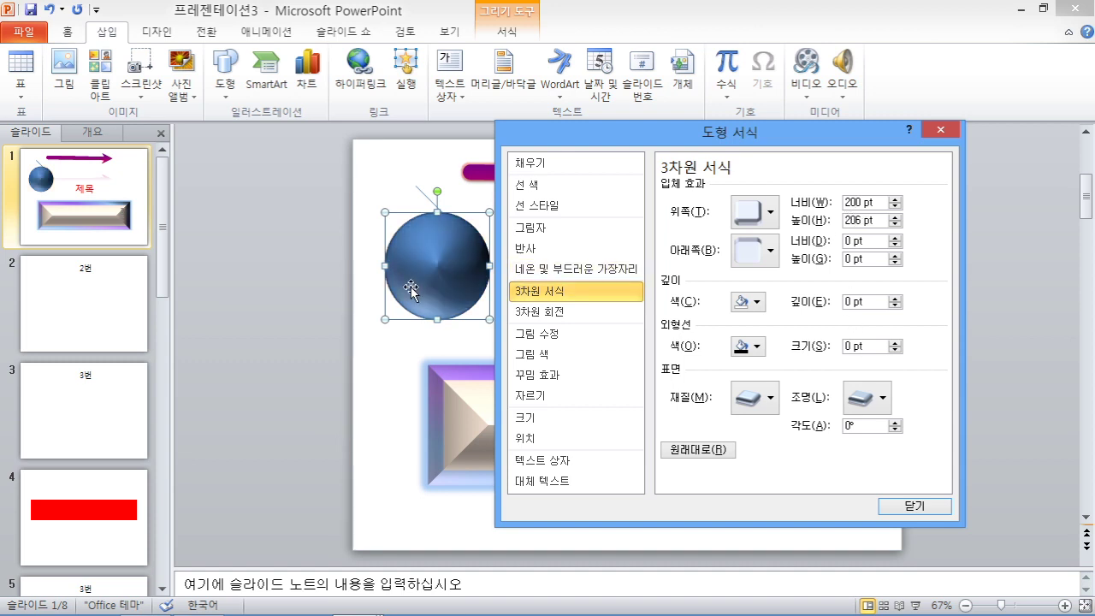
Try the wireframe and two standard surface materials on the circle, settle on the glossy special-effect one, and close the shape formatting.
click(771, 398)
click(897, 518)
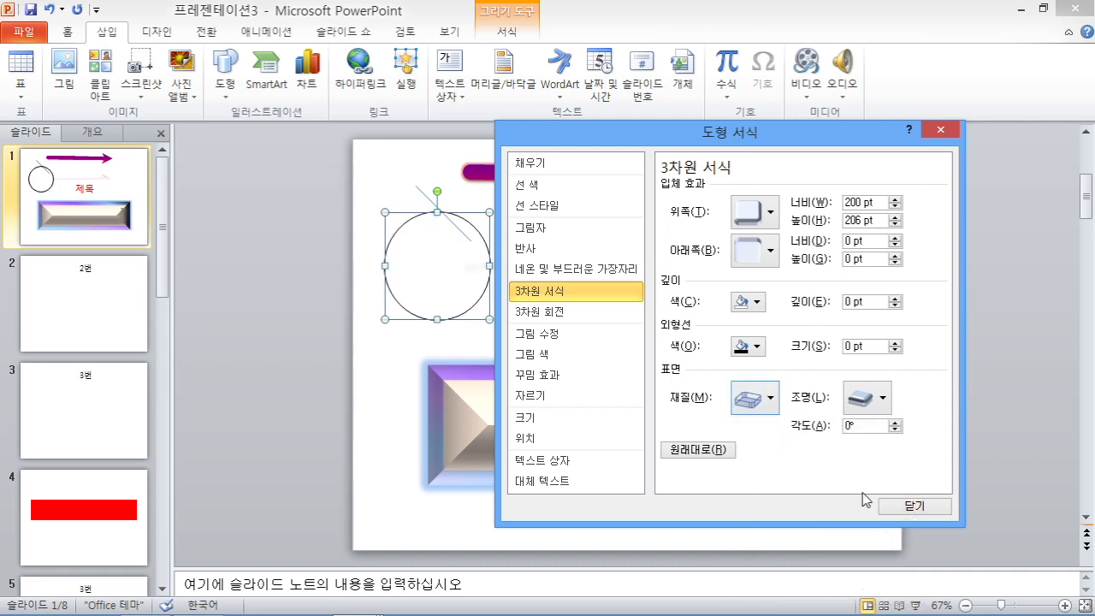
click(771, 401)
click(755, 454)
click(772, 398)
click(792, 453)
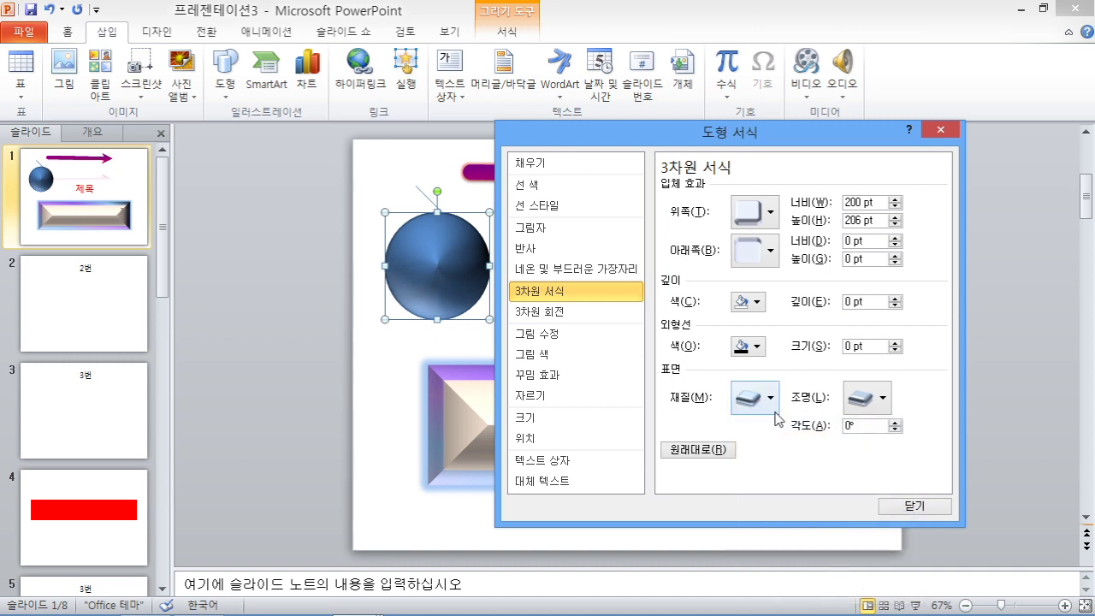
click(771, 400)
click(803, 513)
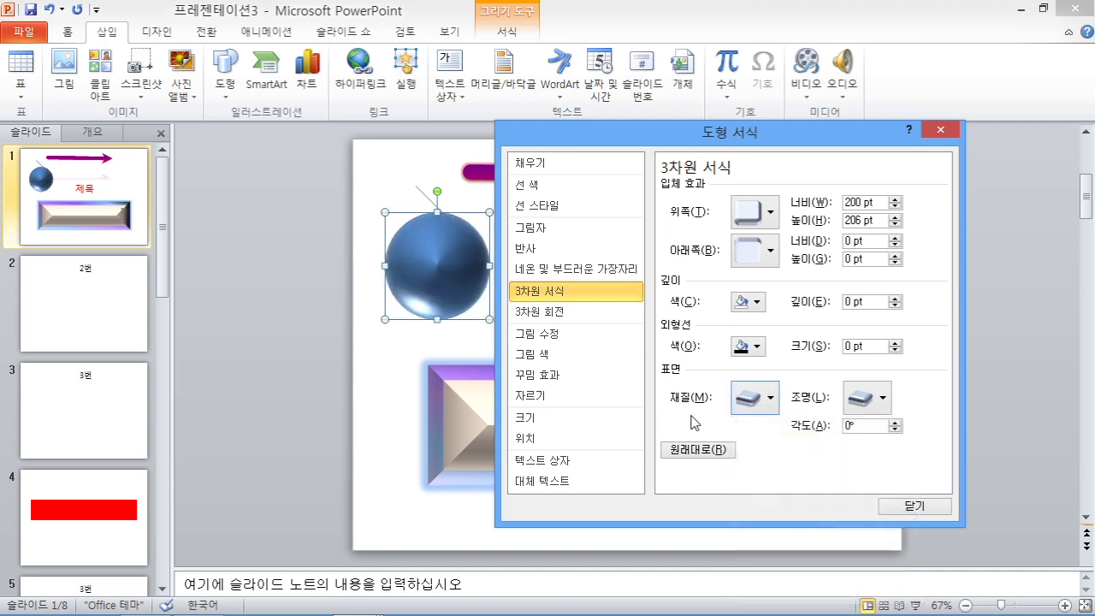
click(912, 506)
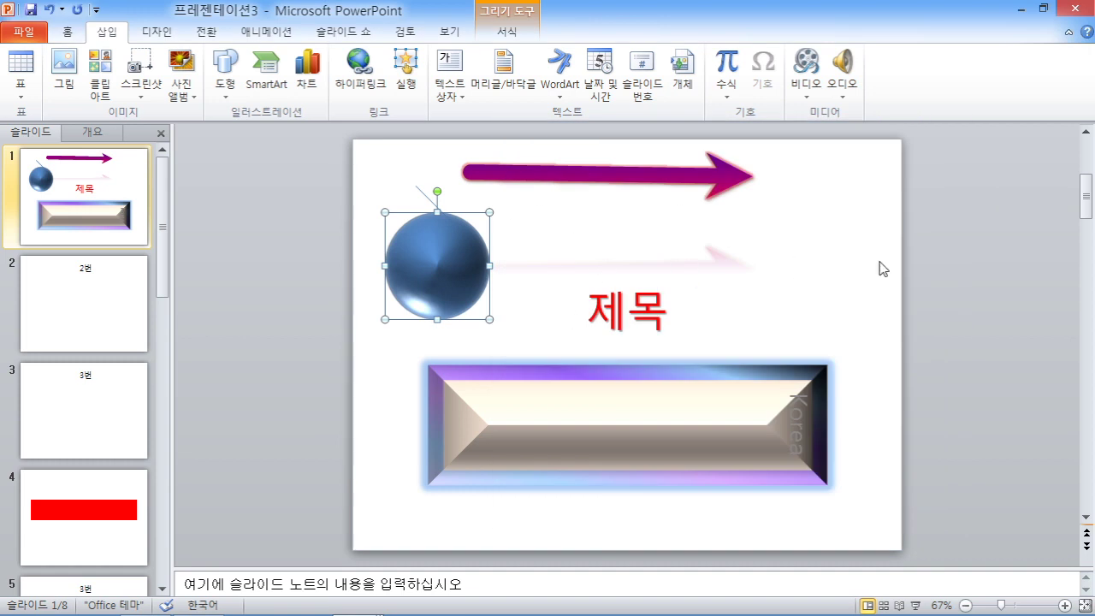
click(932, 250)
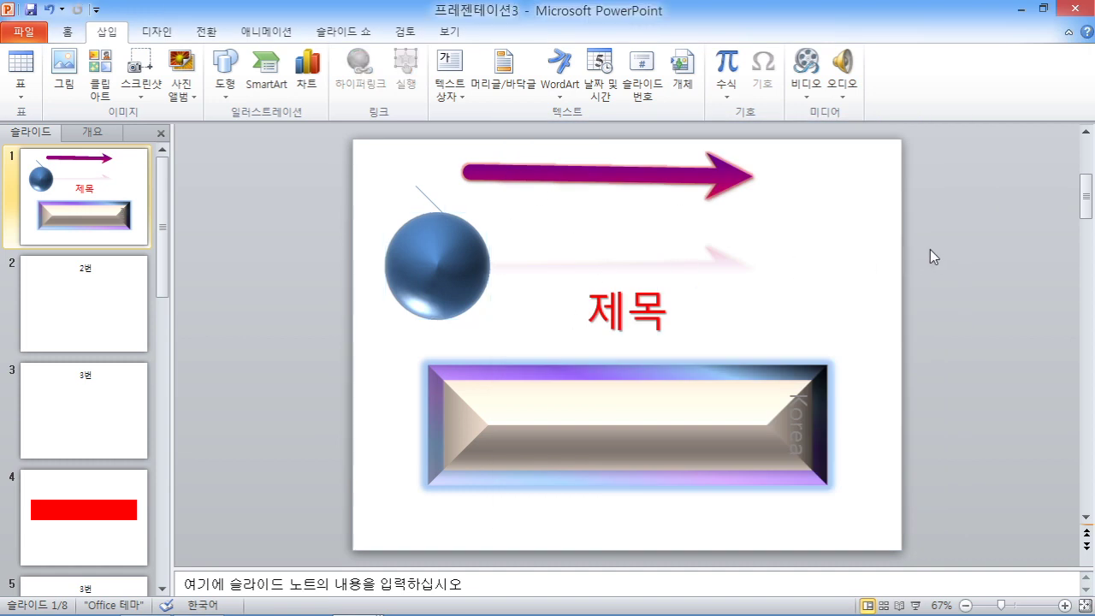
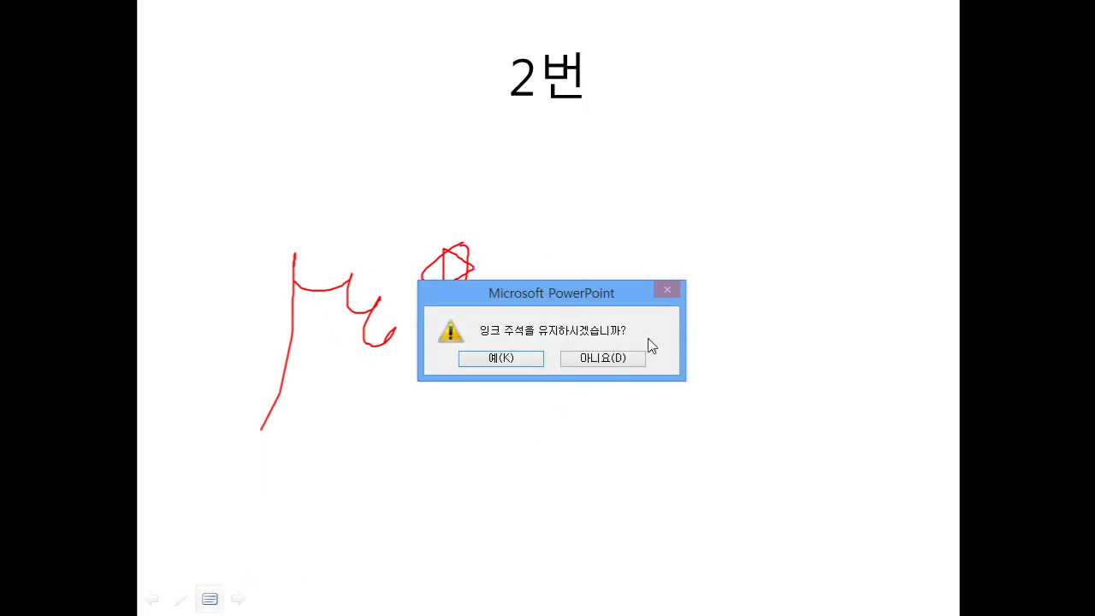
Keep the ink annotations when ending the slide show and select the red ink drawing on slide 2.
click(524, 359)
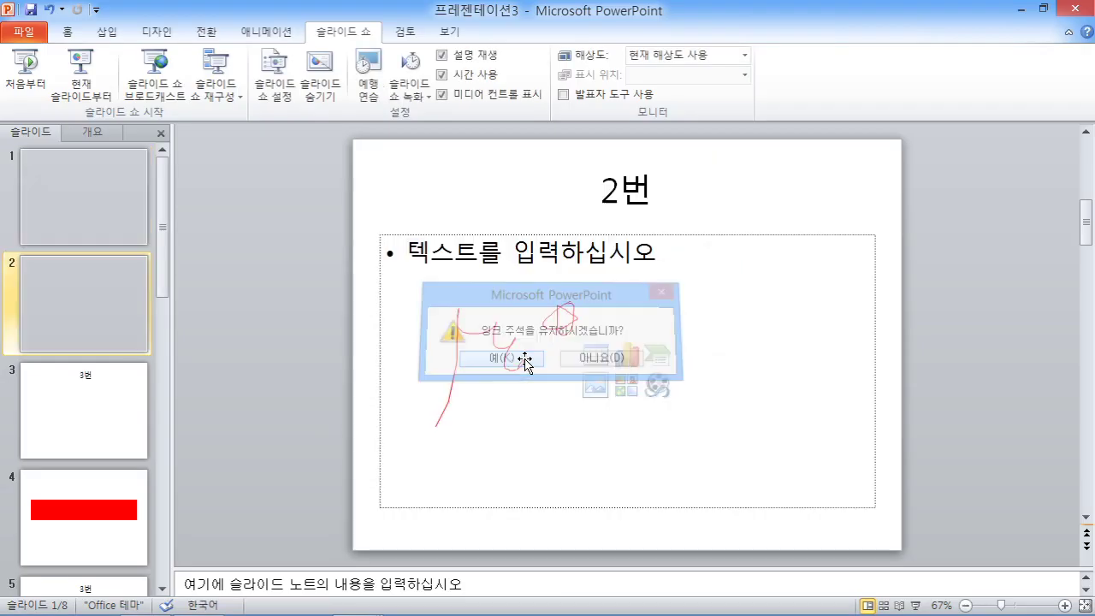
click(494, 333)
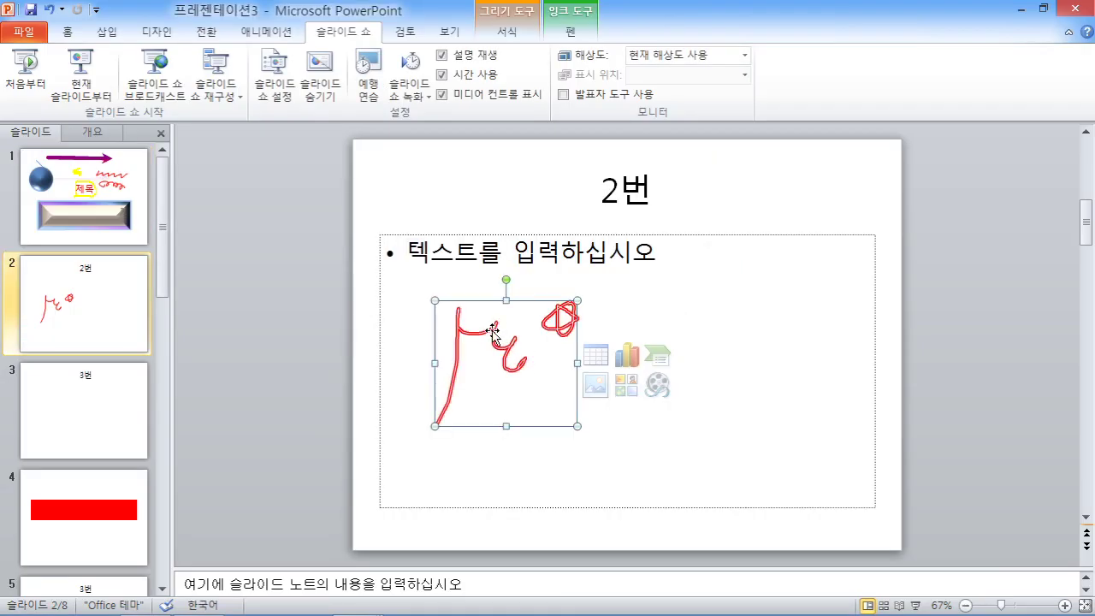
On slide 1, delete the yellow highlighter outline drawn around the title 제목.
click(94, 197)
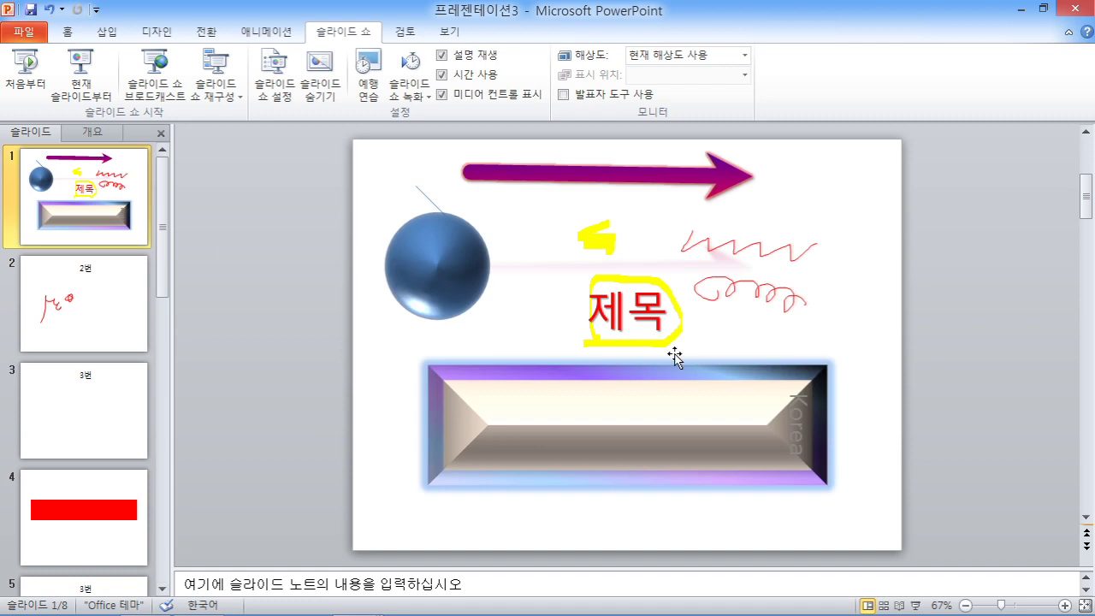
click(772, 291)
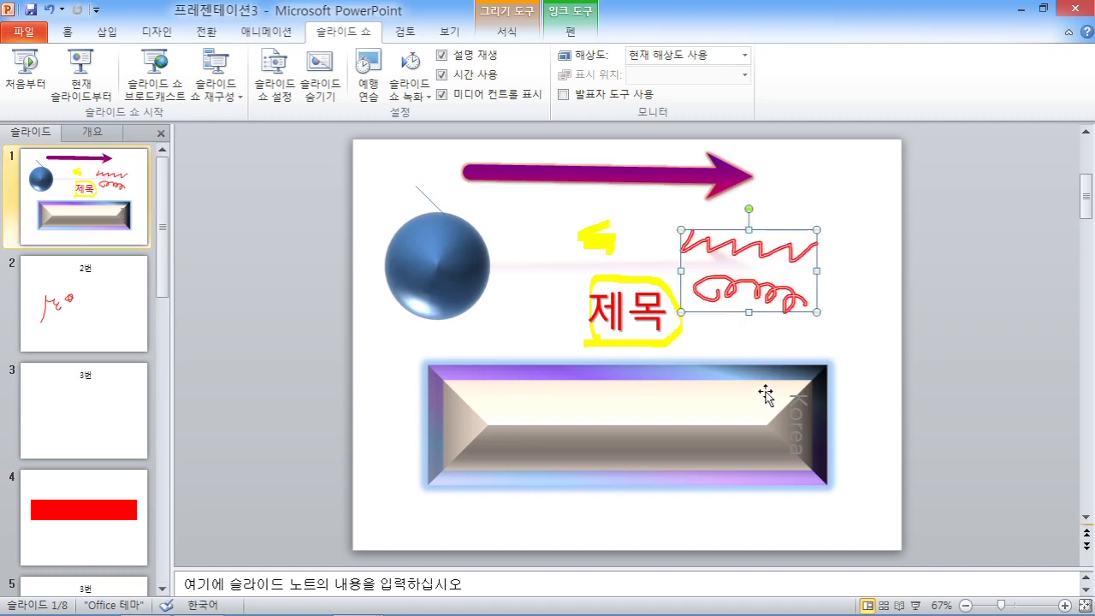
click(593, 239)
click(650, 286)
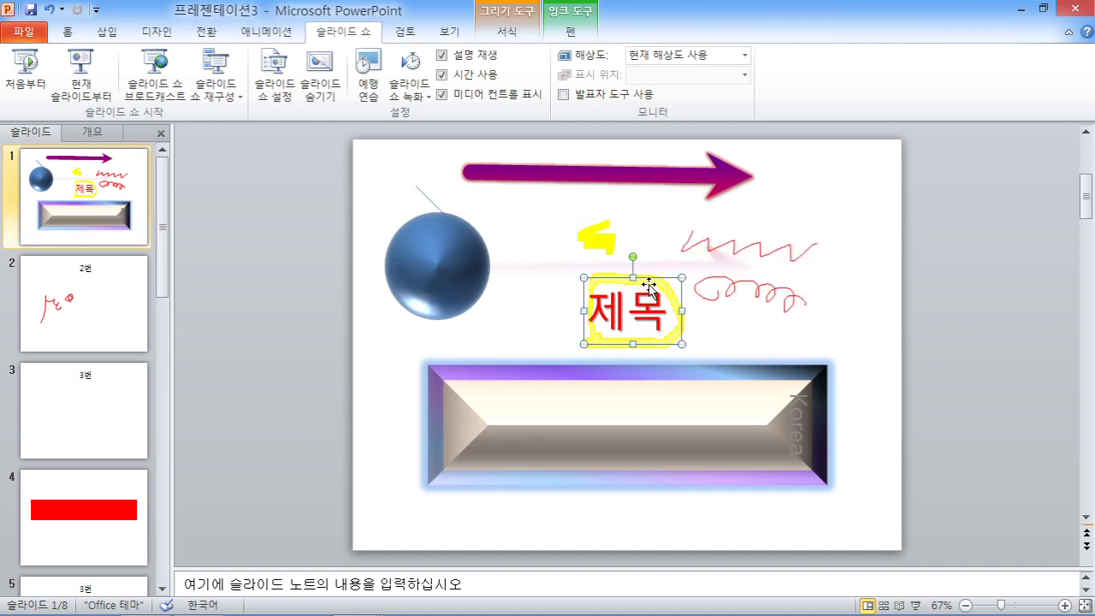
key(Delete)
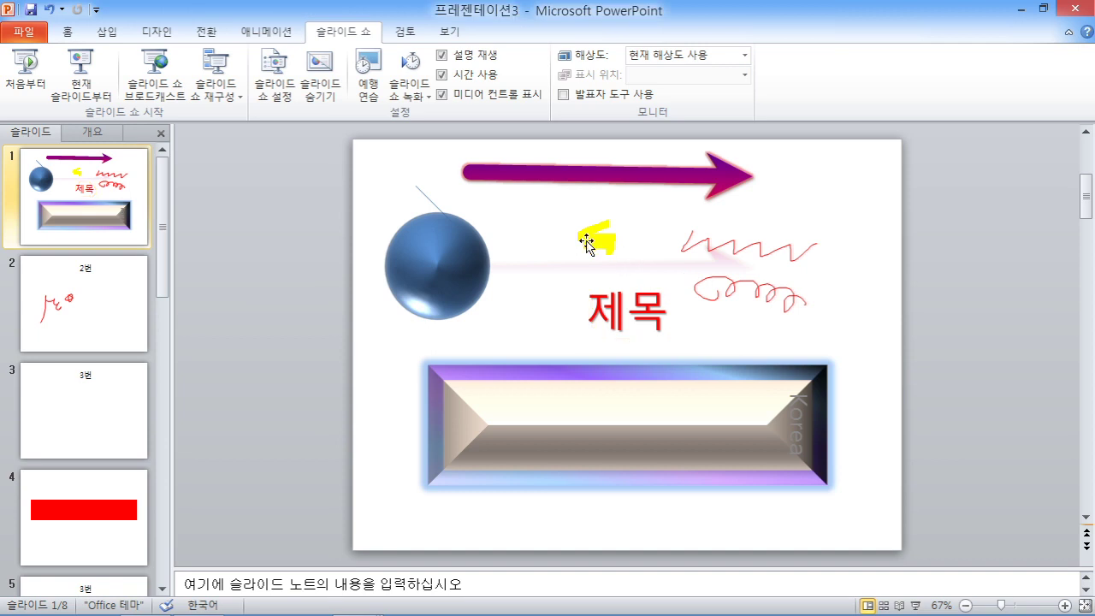
On slide 1, delete the remaining yellow highlighter mark, the red ink scribbles and the thin line above the circle.
click(587, 243)
key(Delete)
click(747, 285)
key(Delete)
click(421, 189)
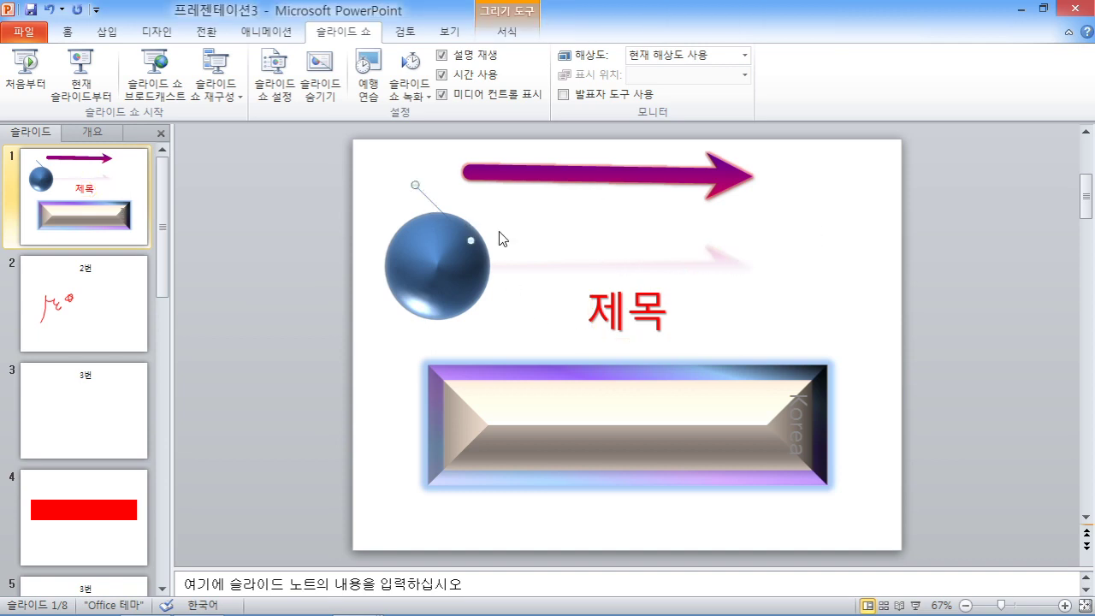
key(Delete)
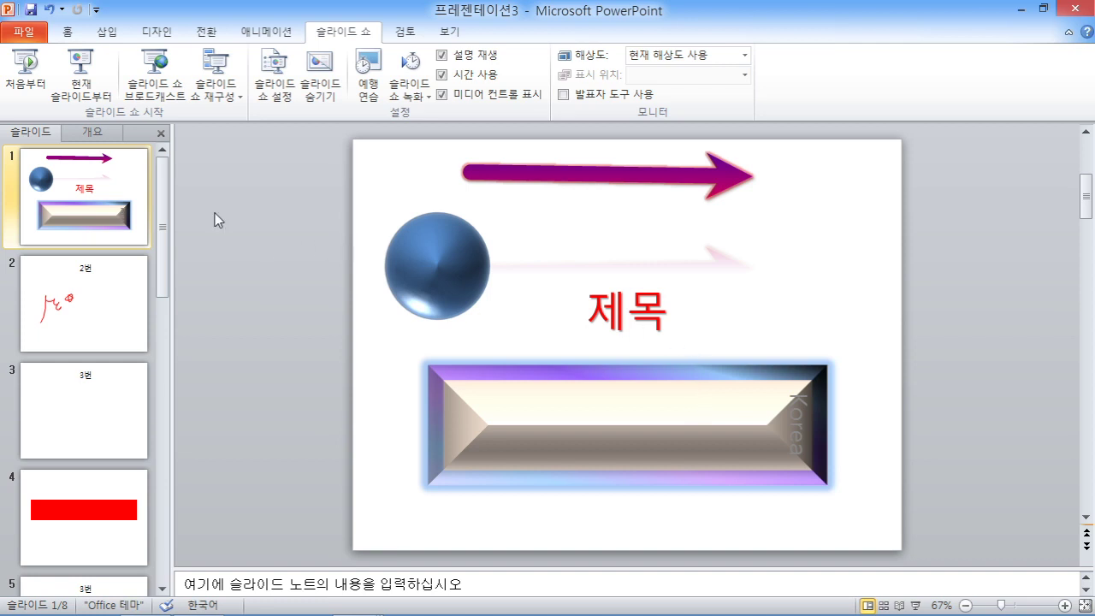
Open the print preview and look through all the presentation's slides, returning to the first page.
click(25, 32)
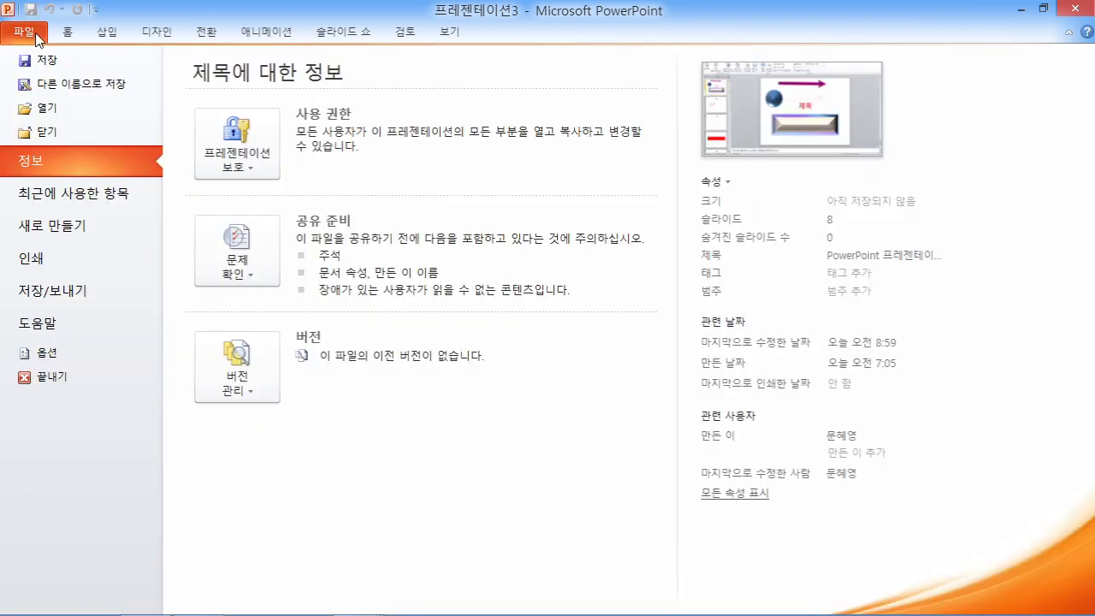
click(41, 260)
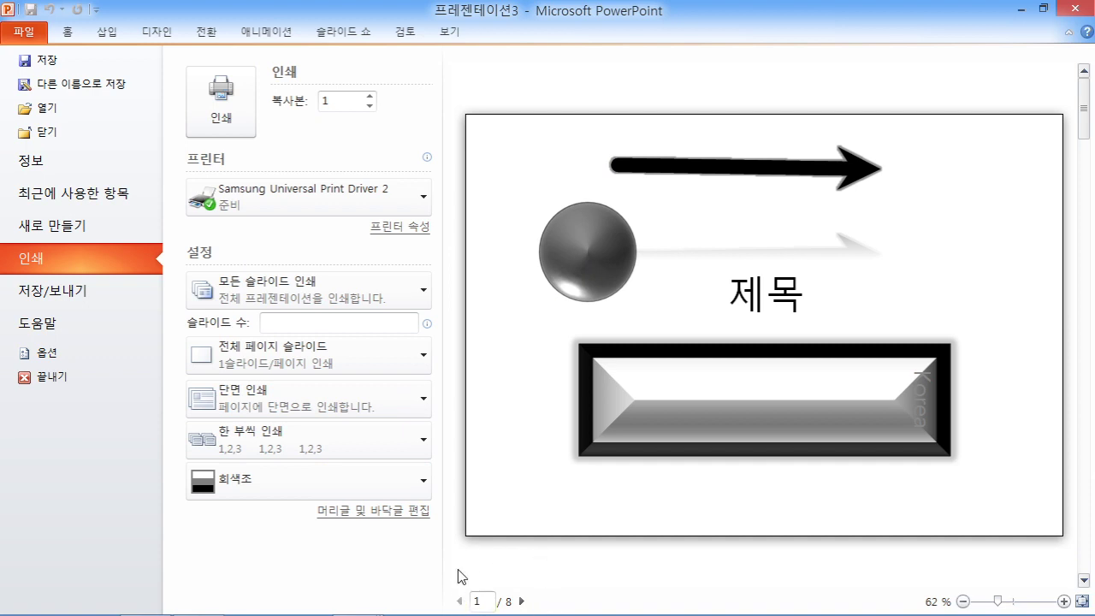
click(522, 601)
click(522, 602)
click(522, 602)
click(522, 601)
click(522, 602)
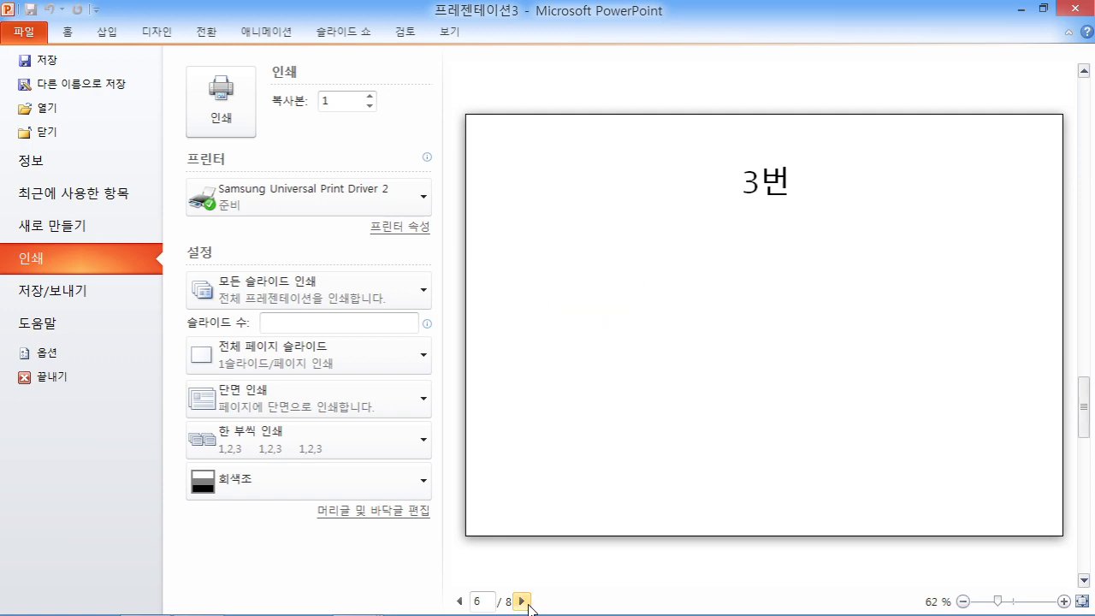
click(522, 601)
click(522, 602)
click(459, 601)
click(459, 601)
click(459, 602)
click(460, 601)
click(460, 602)
click(460, 602)
click(459, 601)
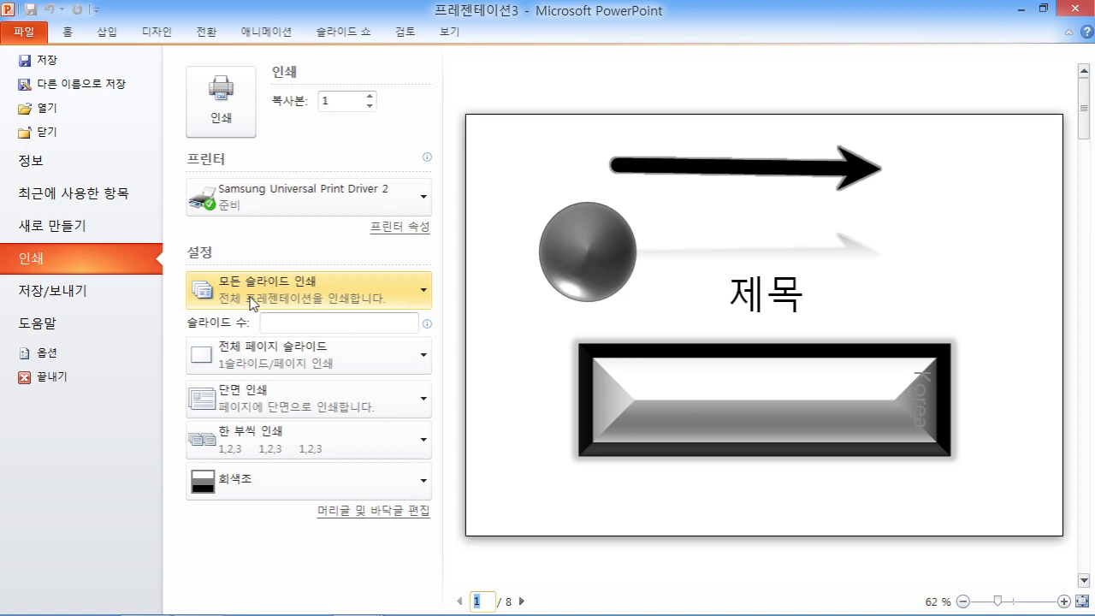
Set the print range to a custom range of slides 2-5 and refresh the preview.
click(377, 294)
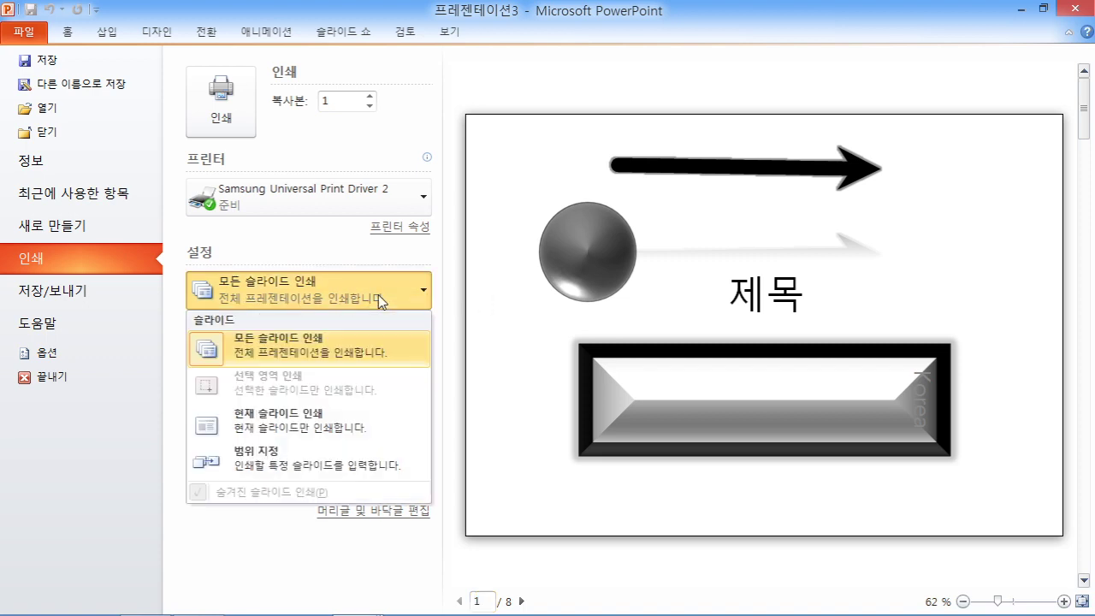
click(368, 458)
click(279, 327)
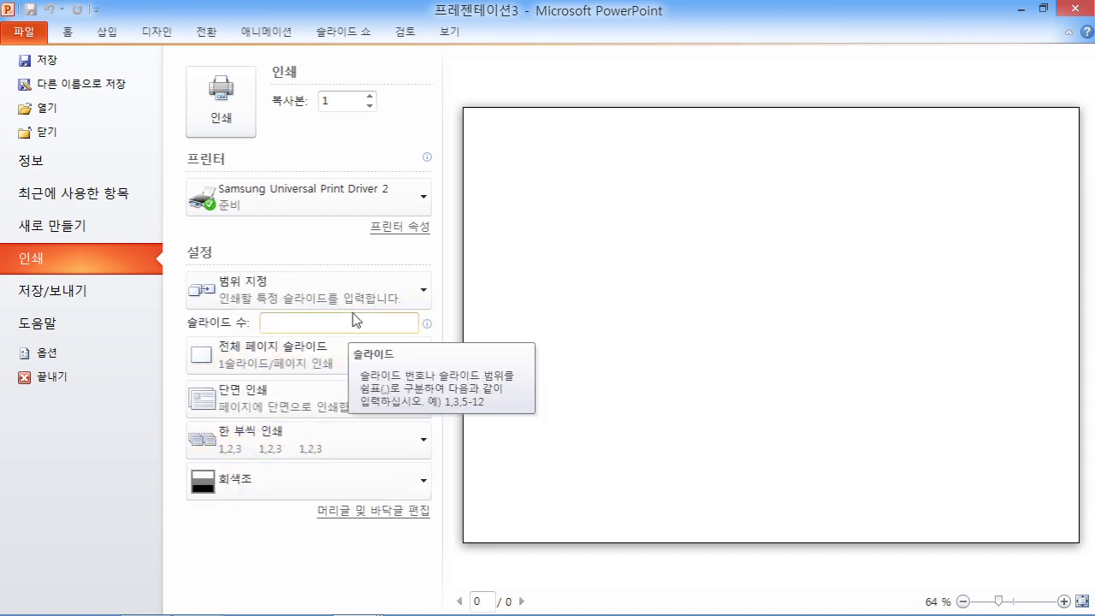
text(2-5)
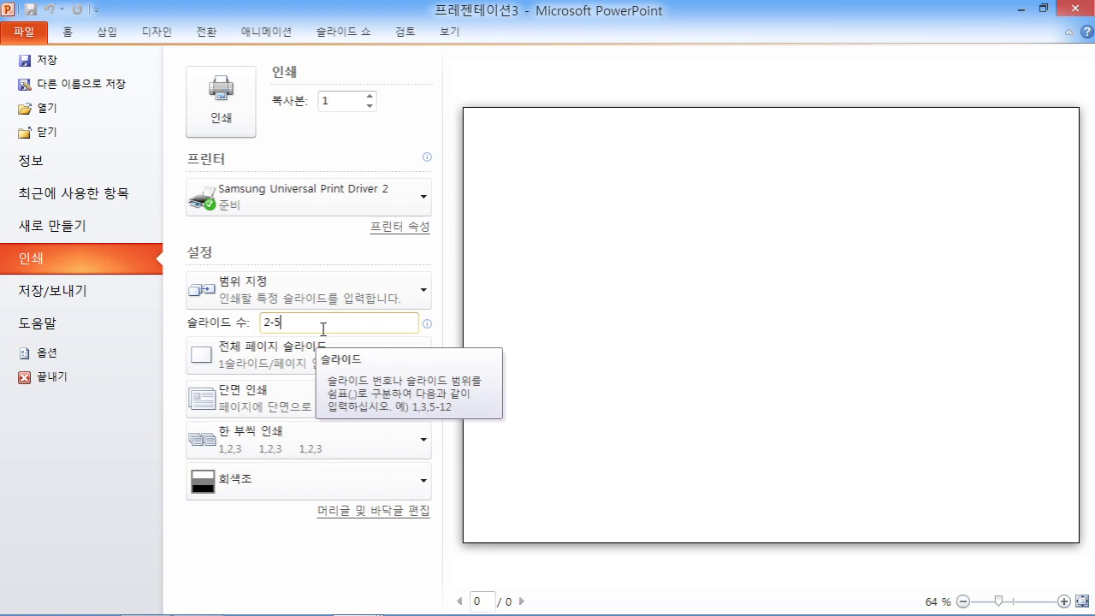
click(643, 315)
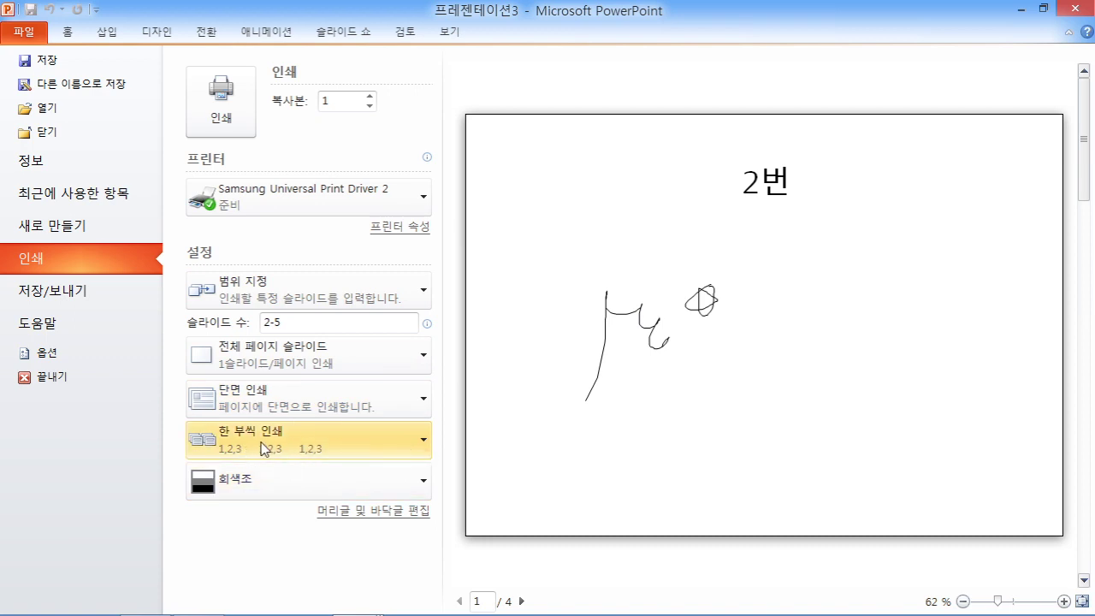
Try the handout print layouts with 2, 3, 4 (horizontal) and 6 (horizontal) slides per page.
click(358, 368)
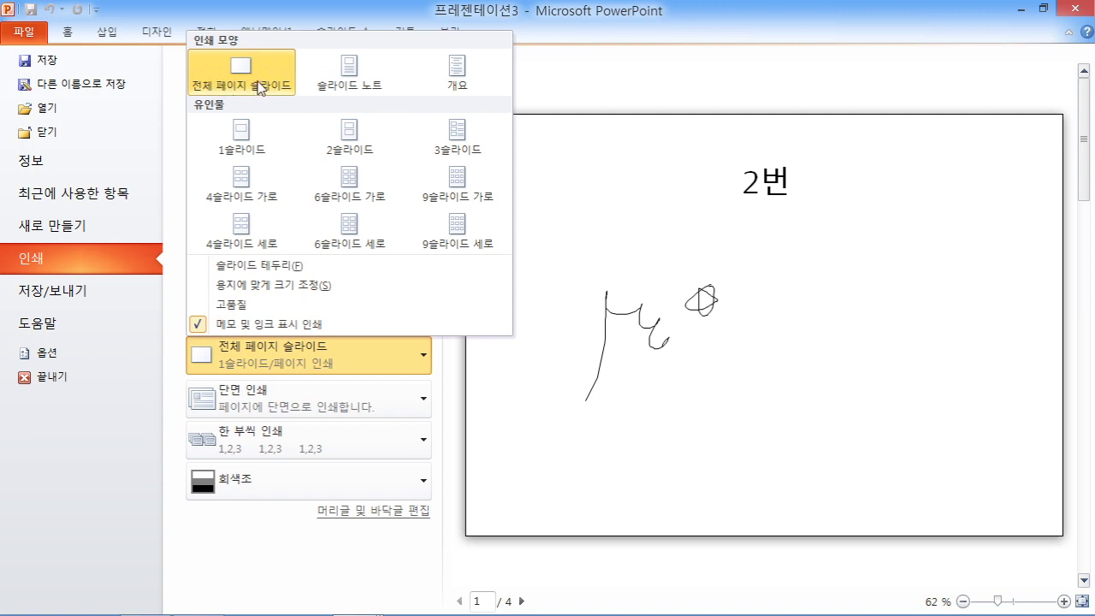
click(351, 129)
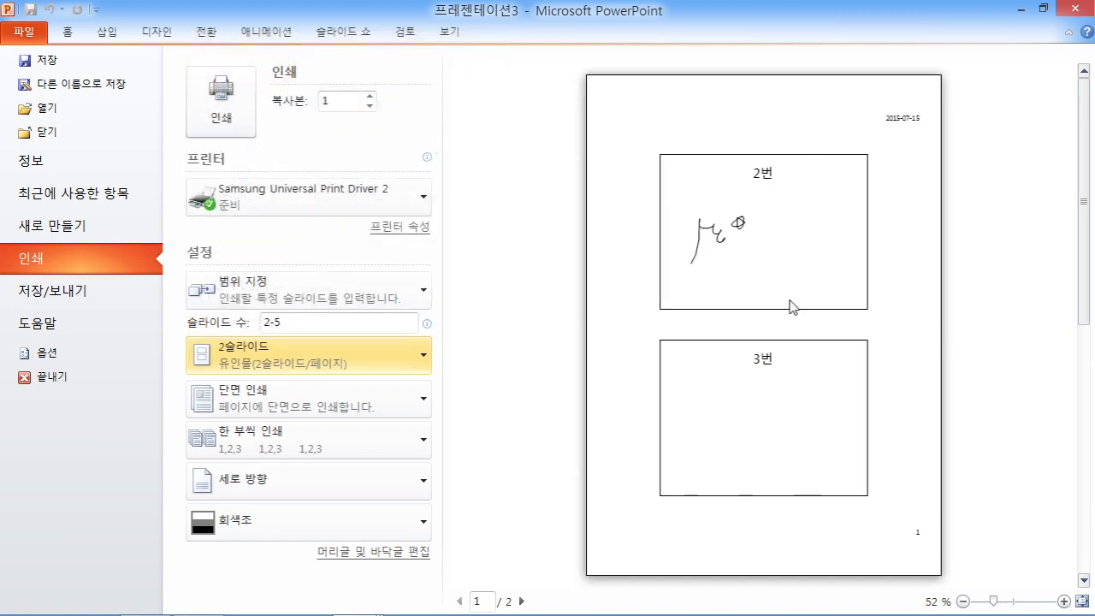
click(392, 357)
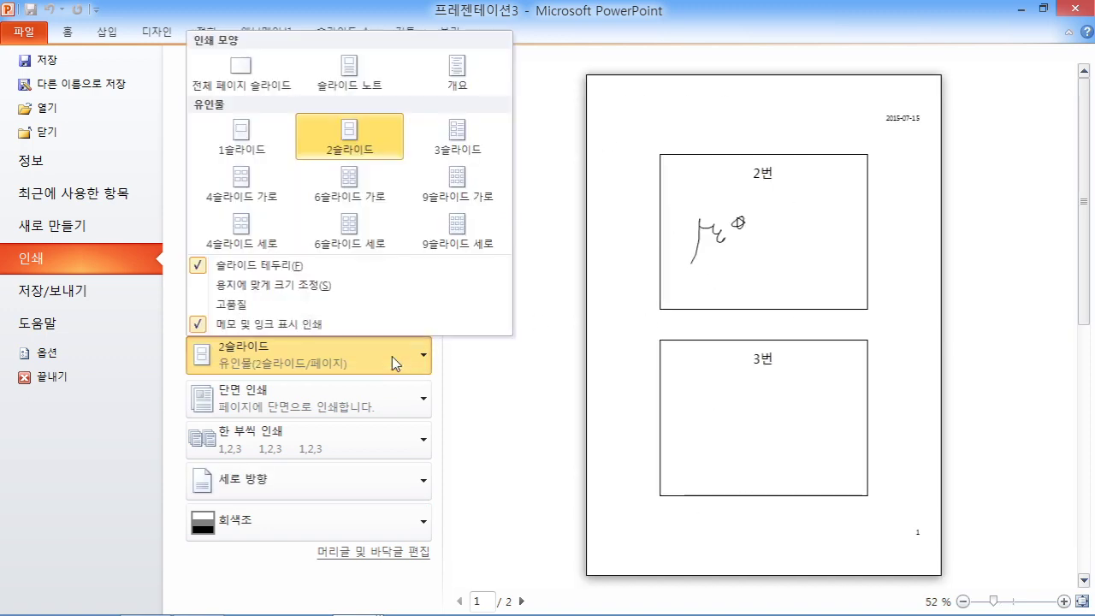
click(466, 138)
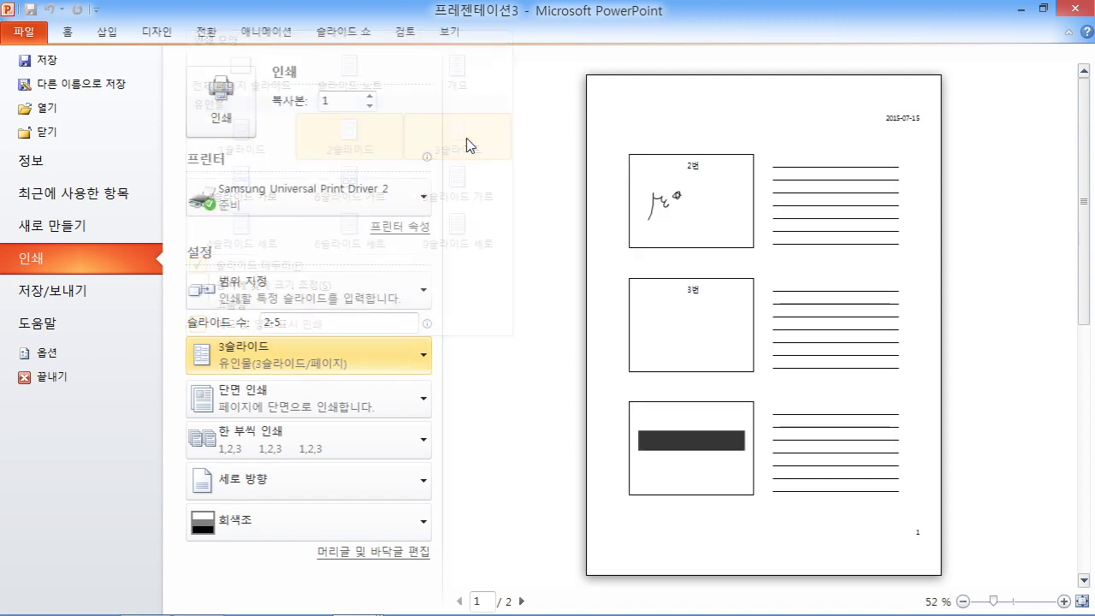
click(409, 362)
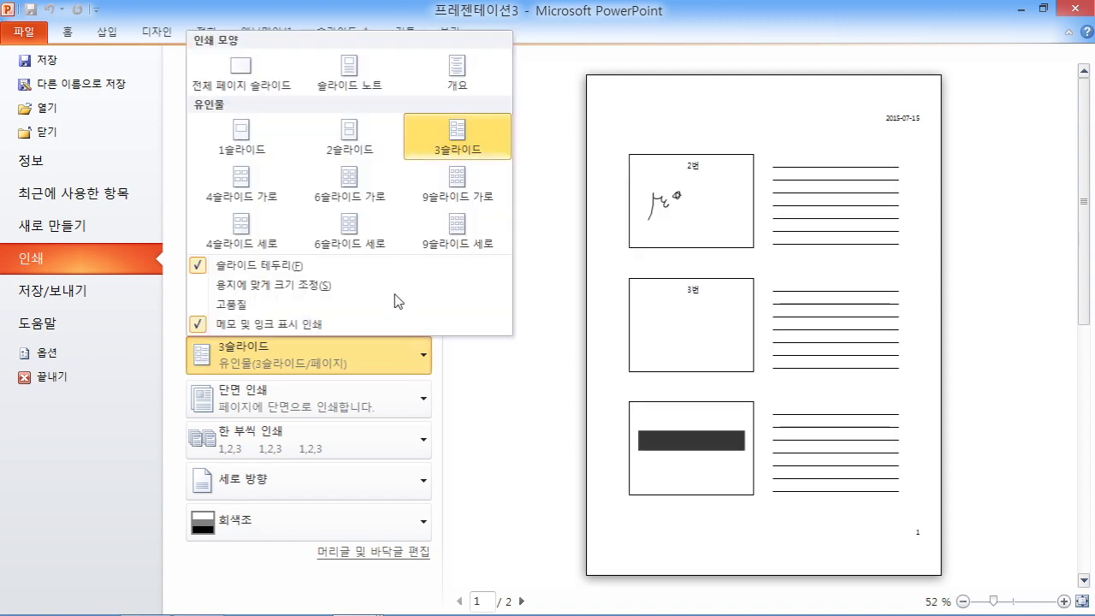
click(261, 204)
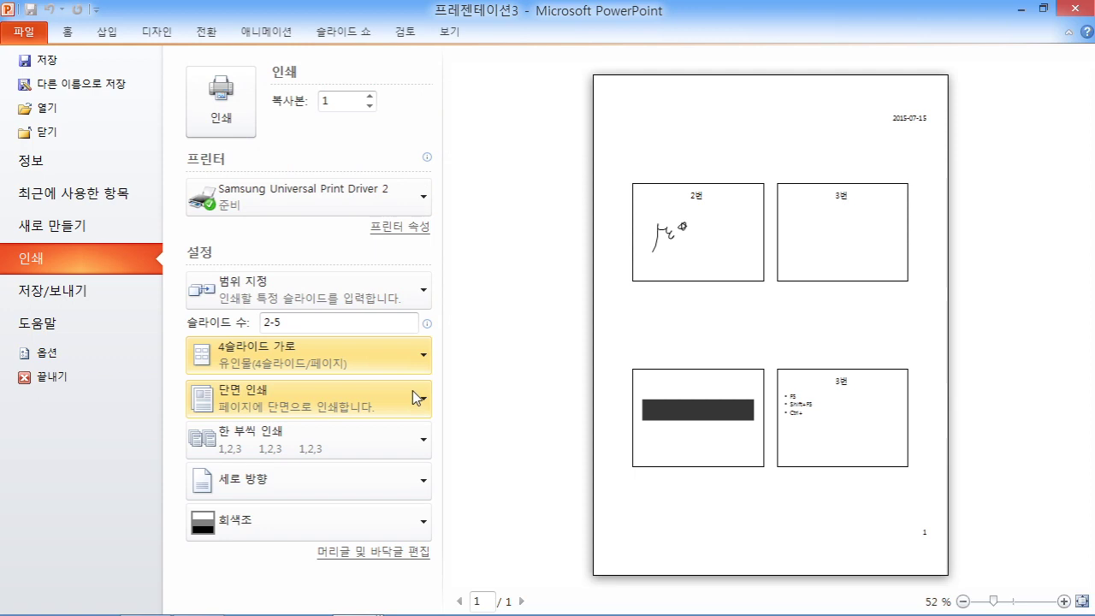
click(421, 358)
click(358, 192)
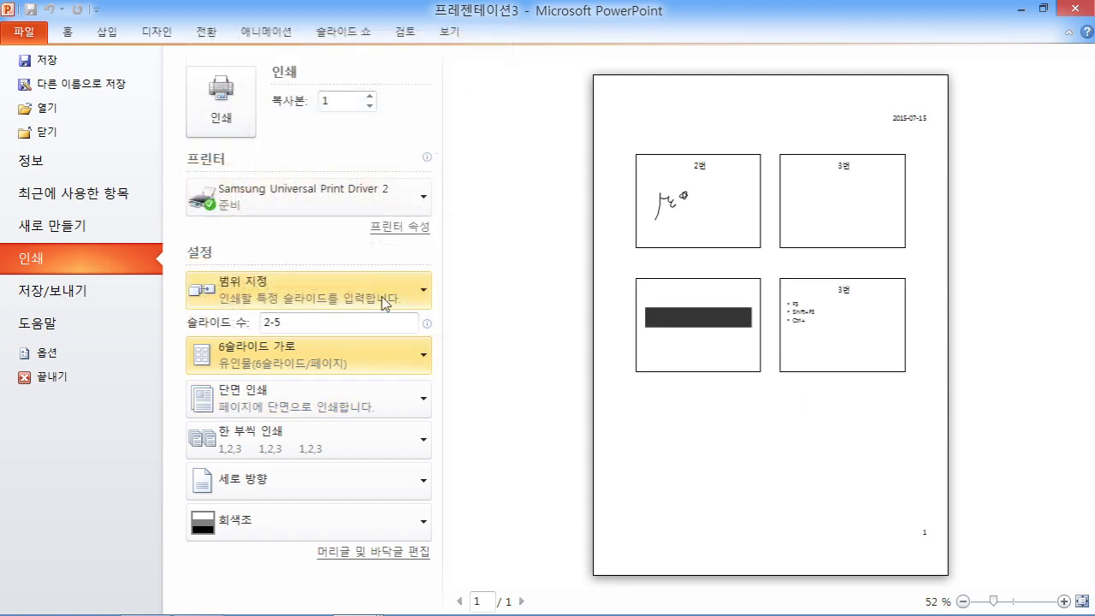
Try the outline (개요) print layout and return to full page slides (전체 페이지 슬라이드).
click(422, 361)
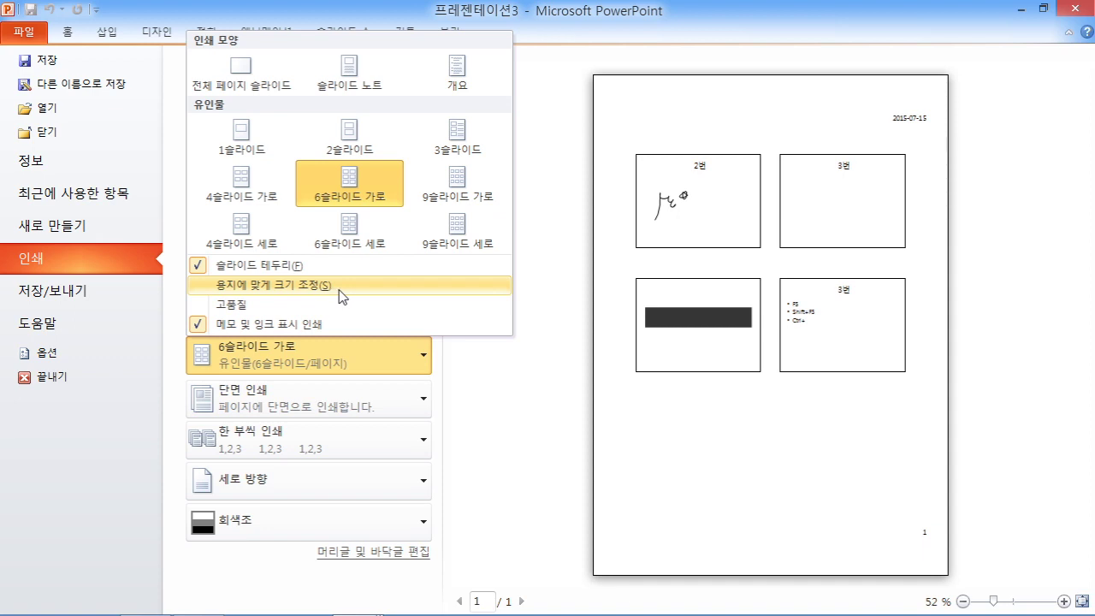
click(473, 77)
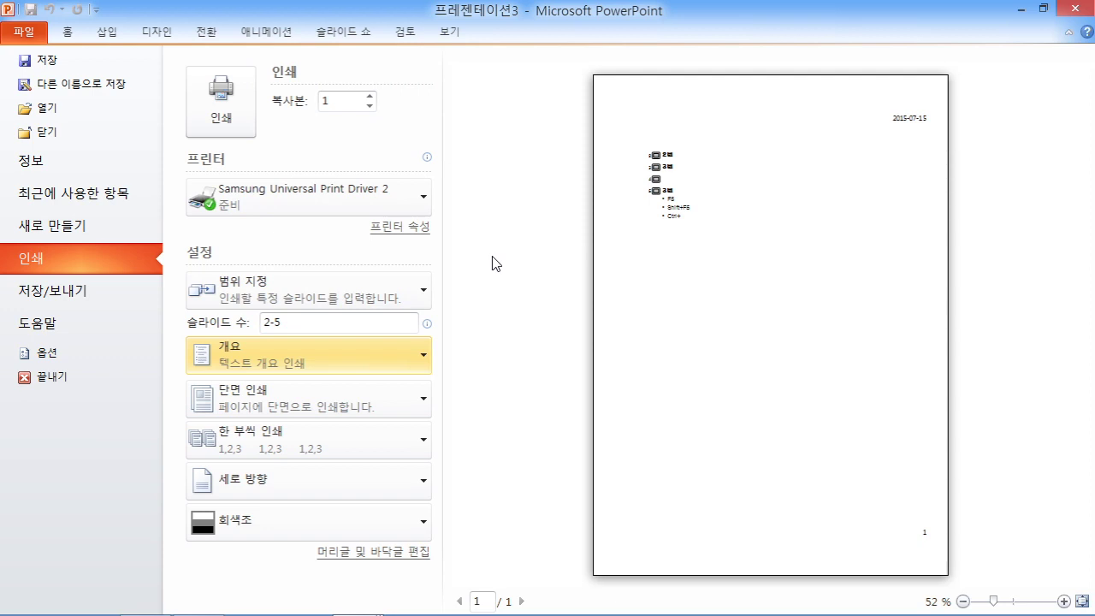
click(326, 350)
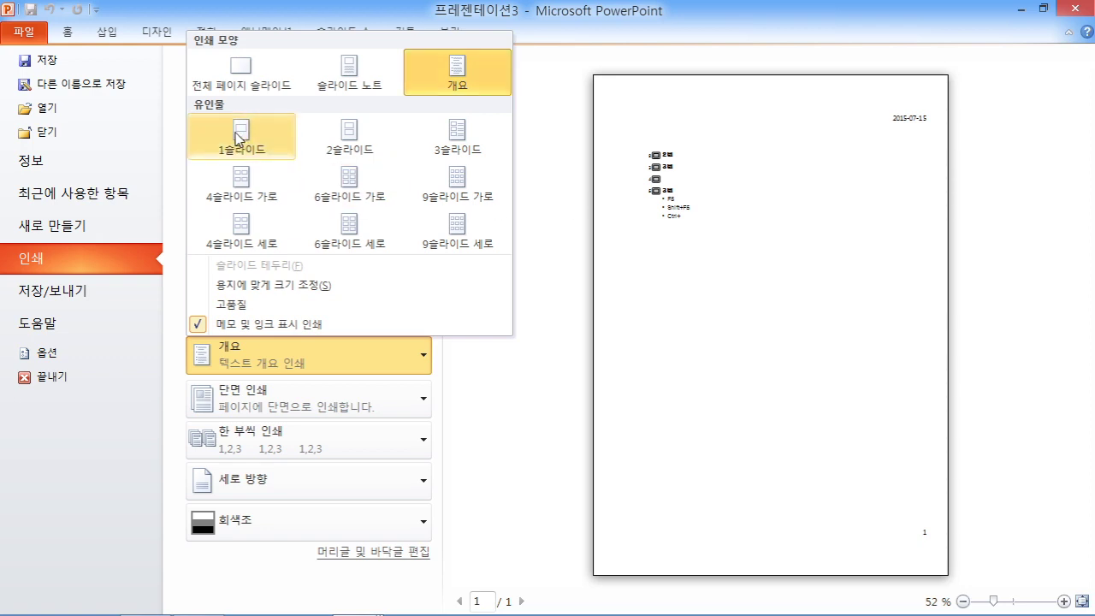
click(241, 72)
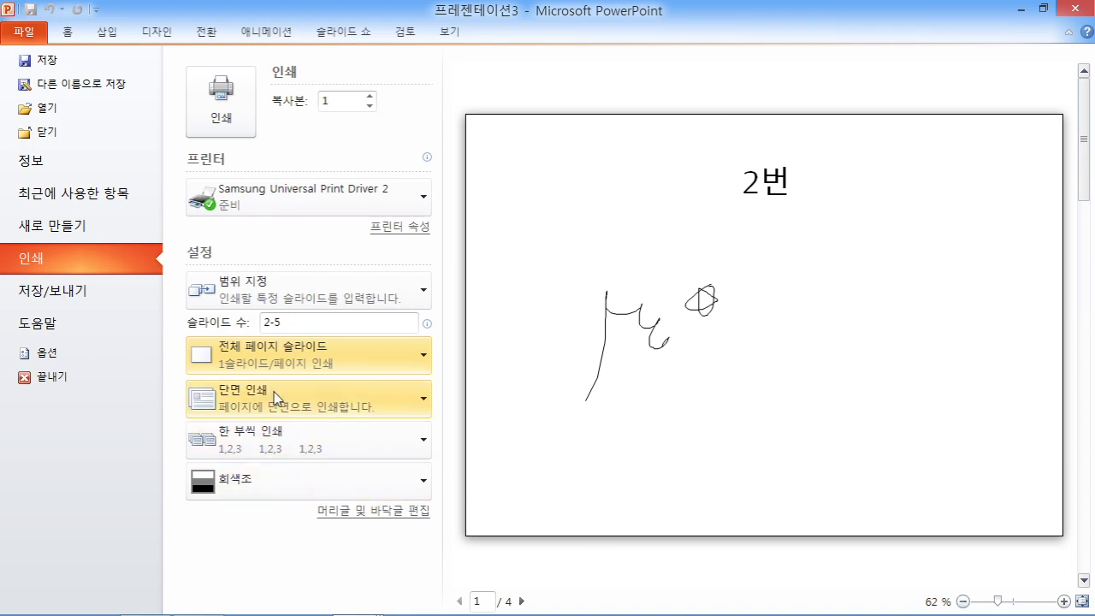
View the available print colour modes without changing the selection and return to slide editing.
click(275, 492)
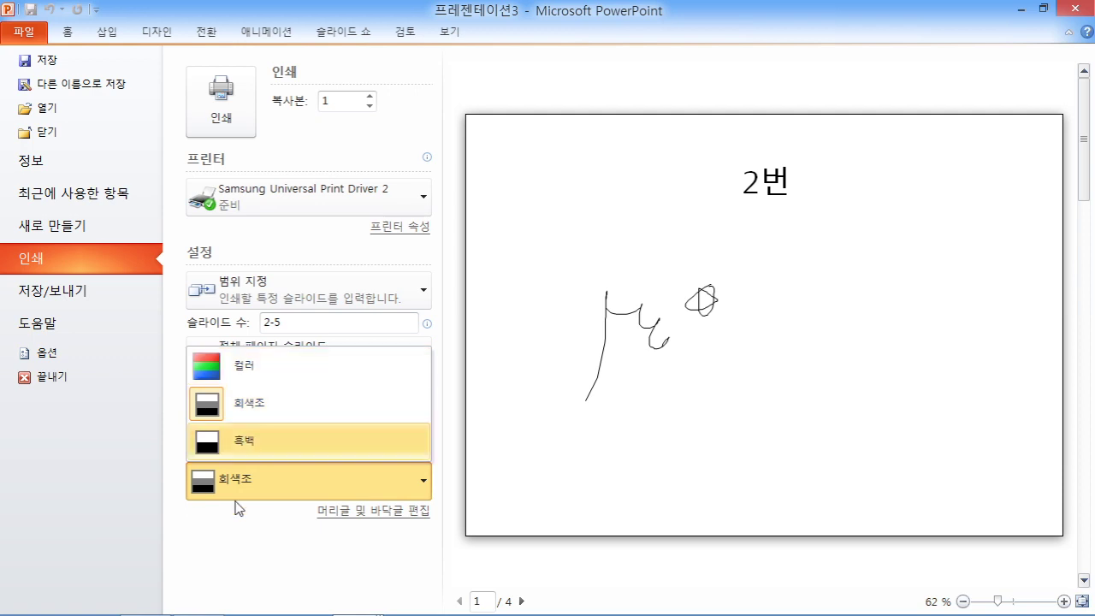
click(459, 502)
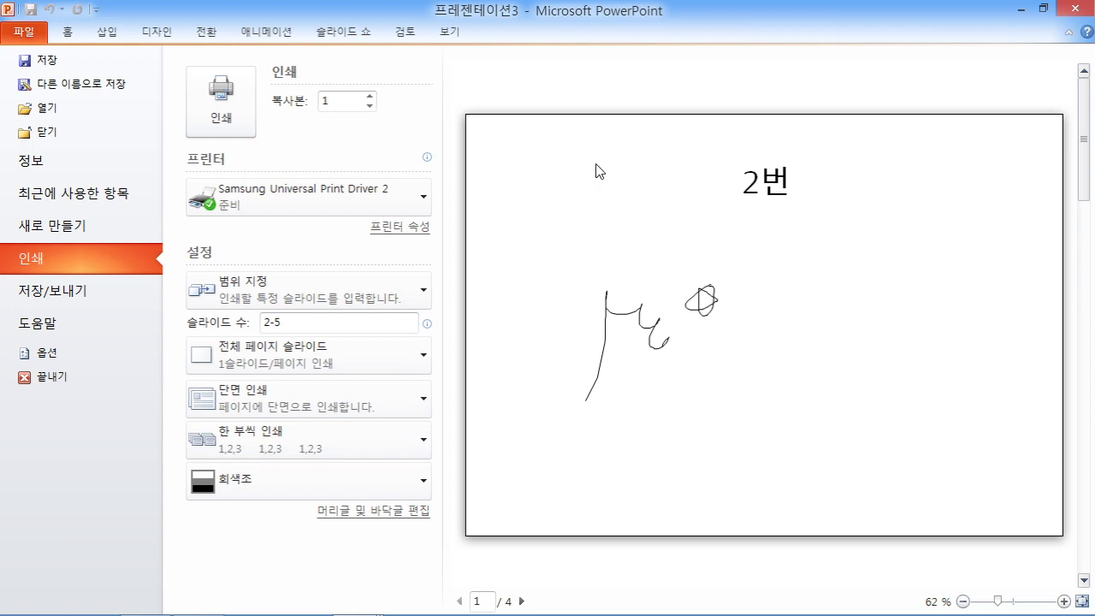
click(70, 32)
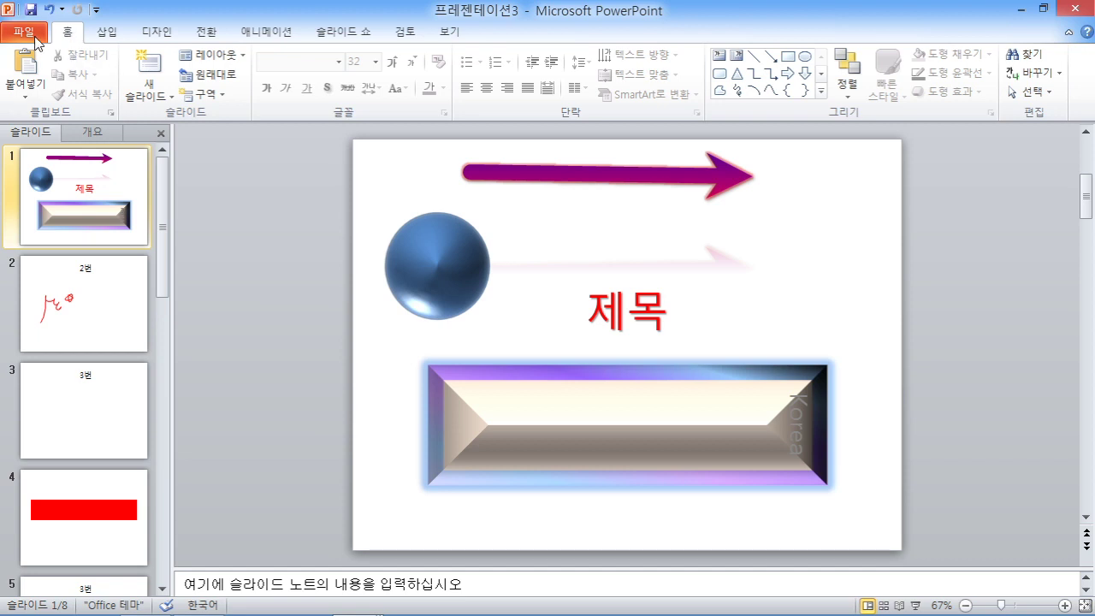
View the recently used presentations, then exit PowerPoint without saving the changes to 프레젠테이션3.
click(37, 42)
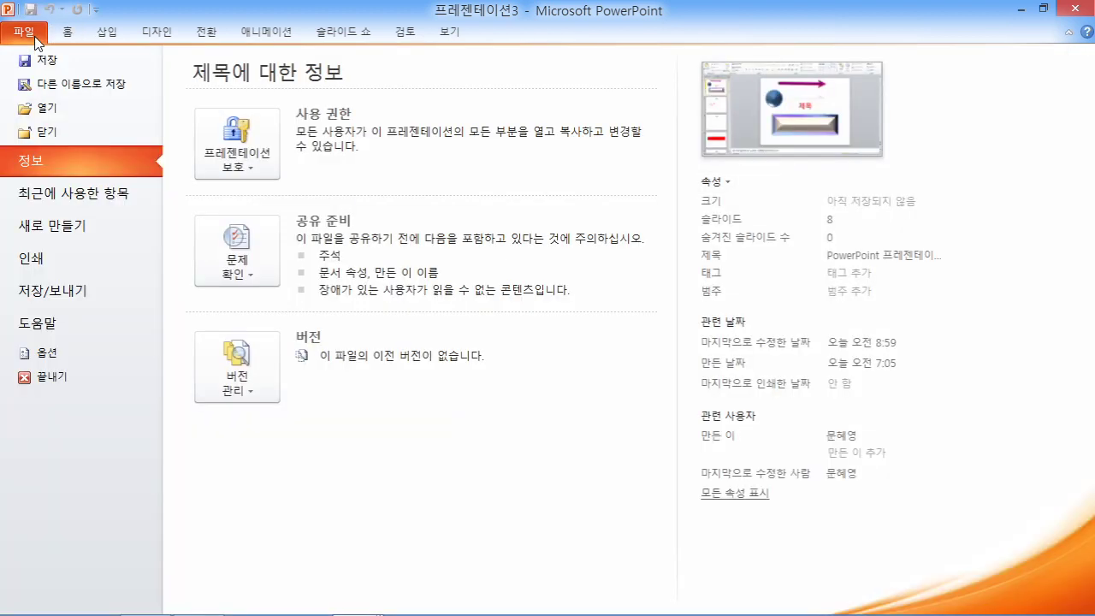
click(56, 195)
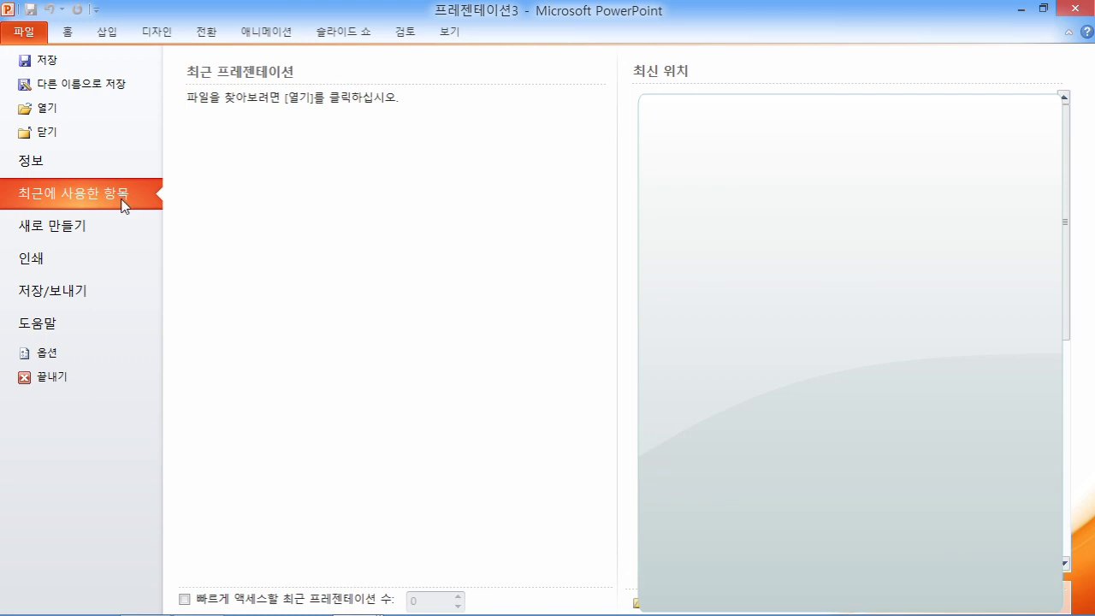
click(75, 385)
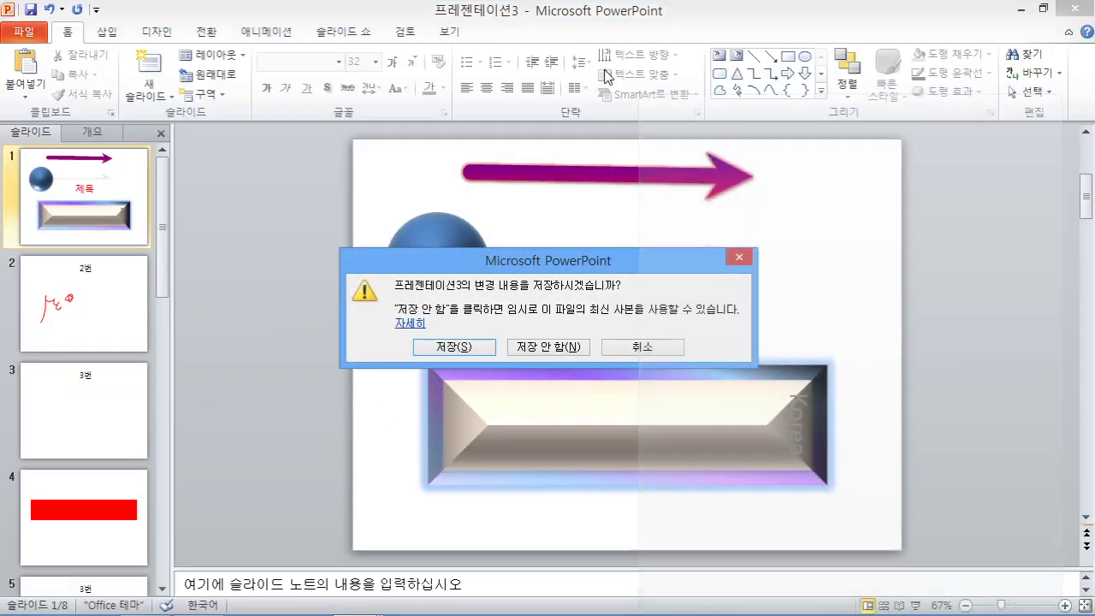
click(544, 351)
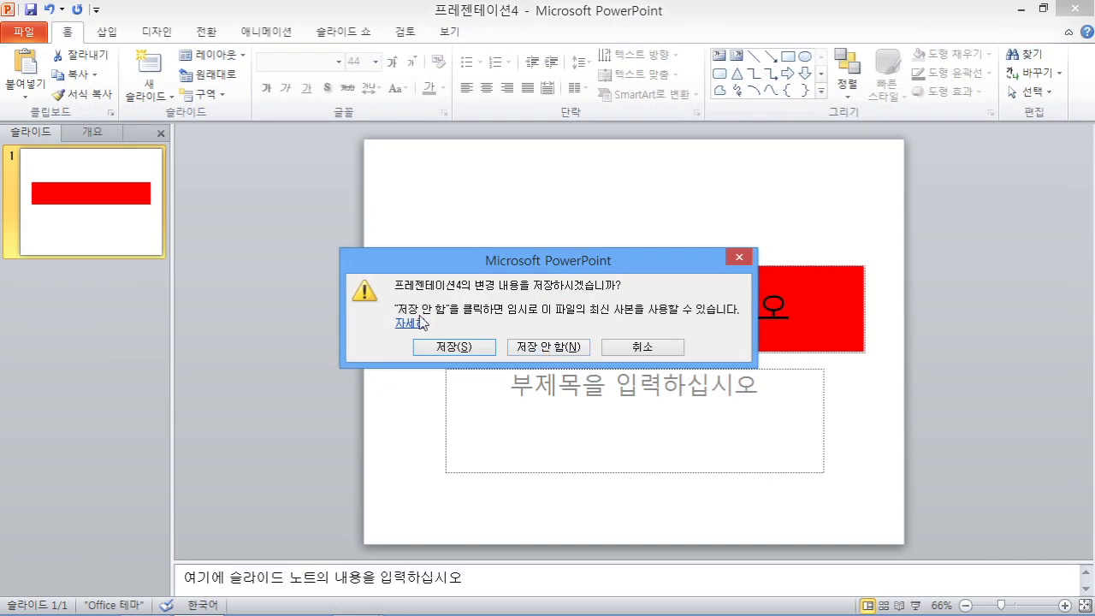